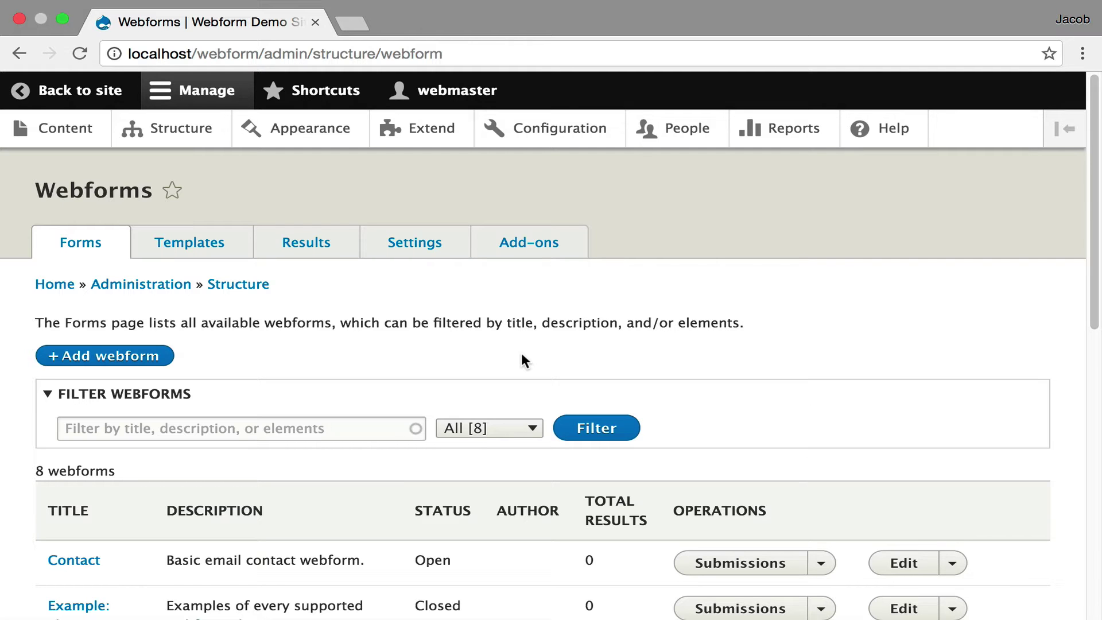
# Create a new webform titled 'Example' and save it
pyautogui.click(125, 354)
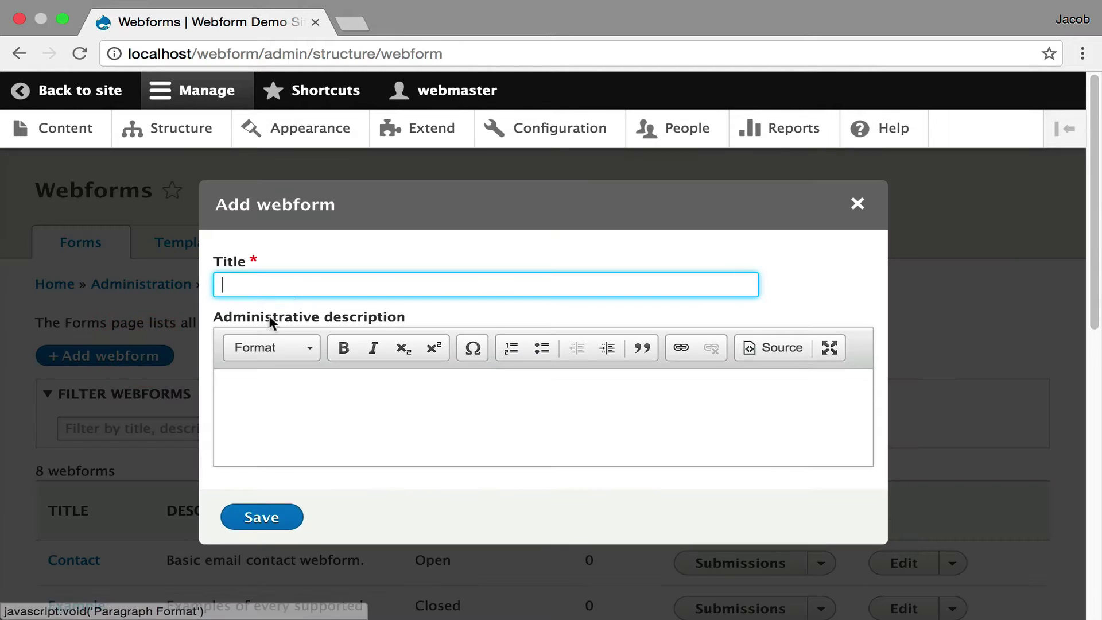
pyautogui.click(290, 283)
pyautogui.write('Example')
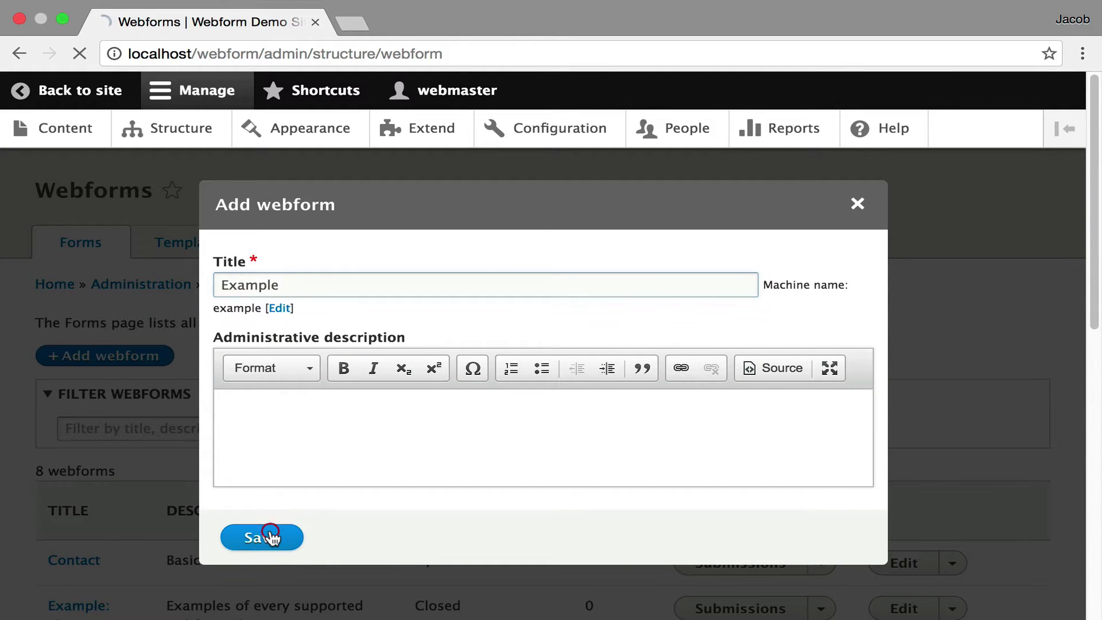
pyautogui.click(271, 537)
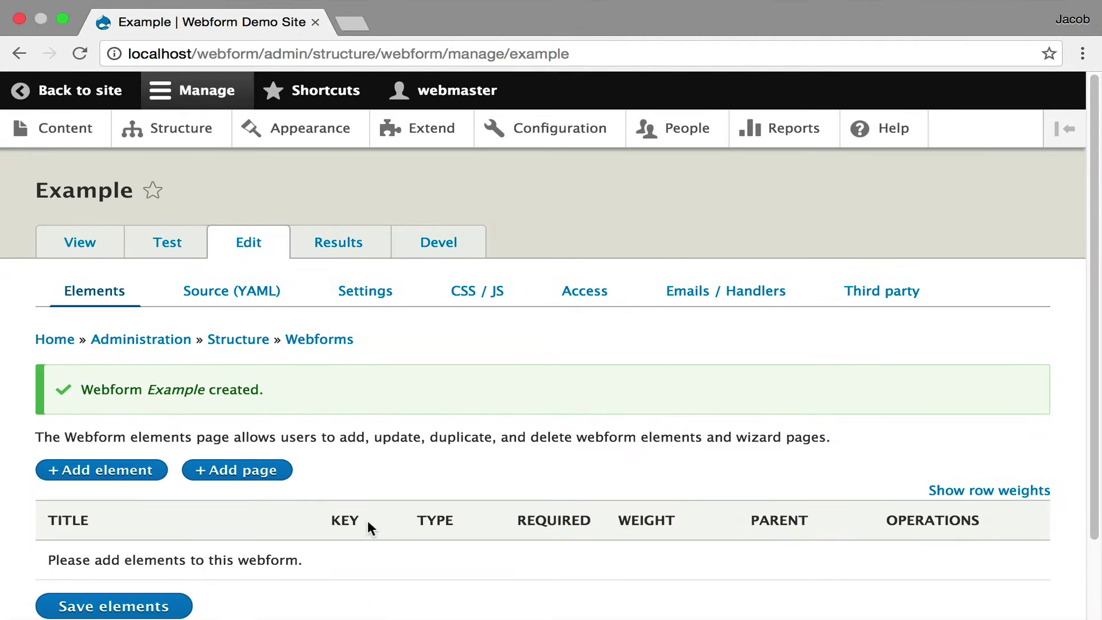
pyautogui.scroll(-1, 478, 478)
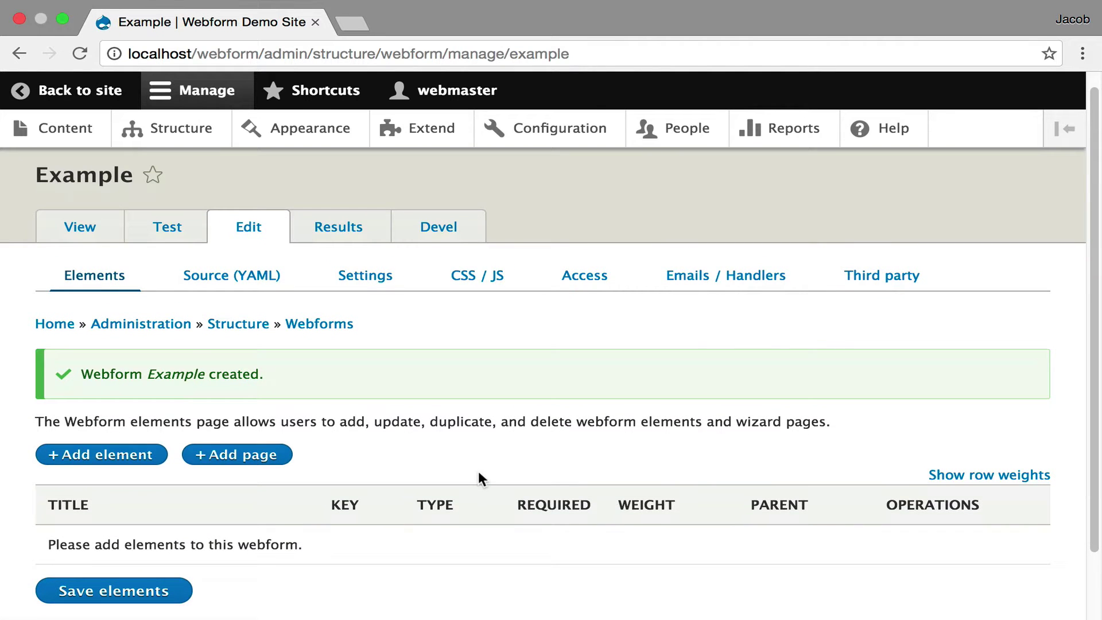
# Choose the Text field element type from the element list filtered by 'Text'
pyautogui.click(126, 457)
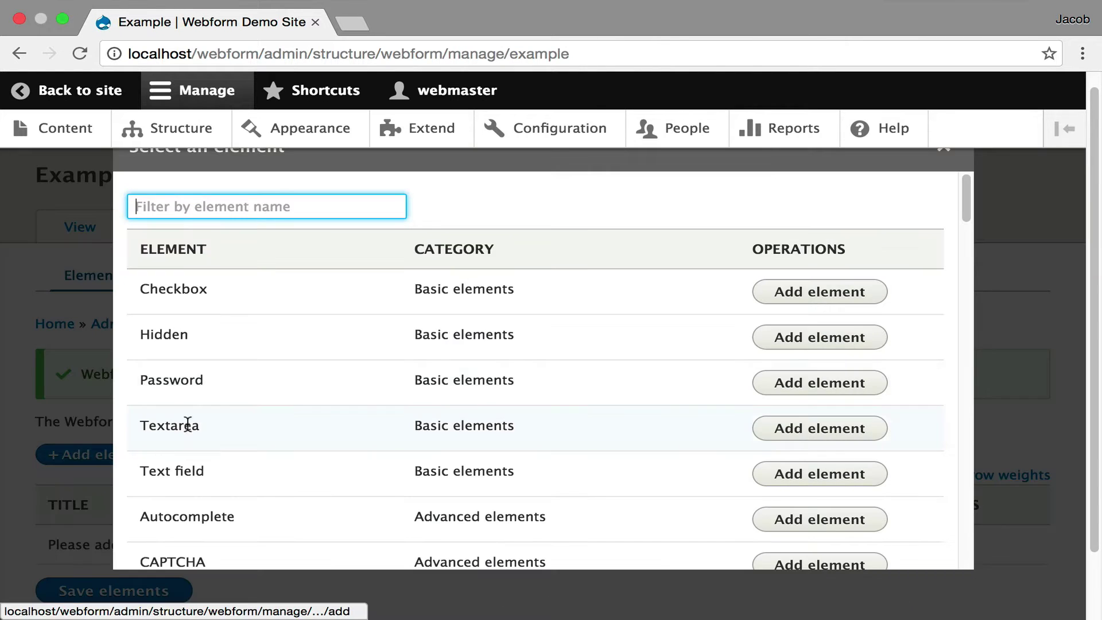
pyautogui.click(293, 209)
pyautogui.write('Text')
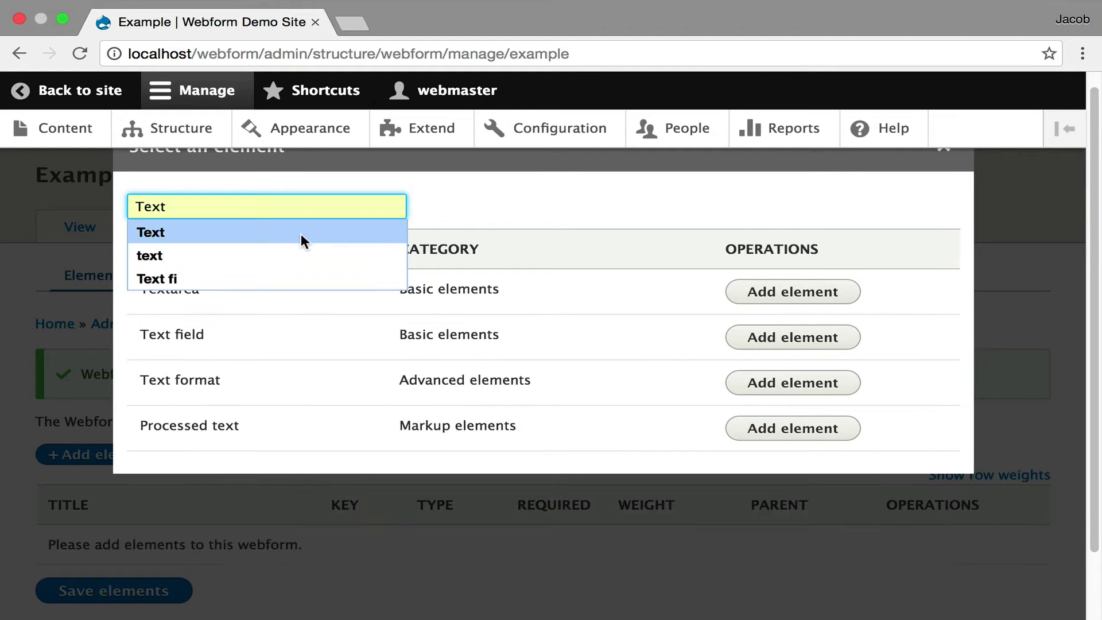
pyautogui.click(758, 339)
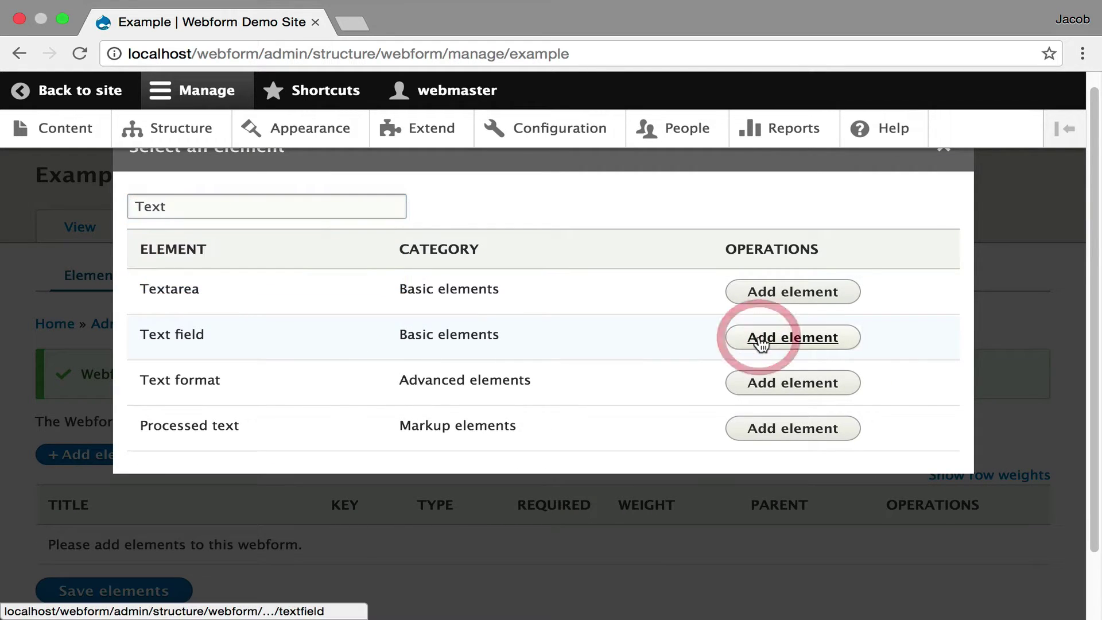
# Title the element 'Text field' and expand its Form display settings
pyautogui.click(314, 319)
pyautogui.write('Tex')
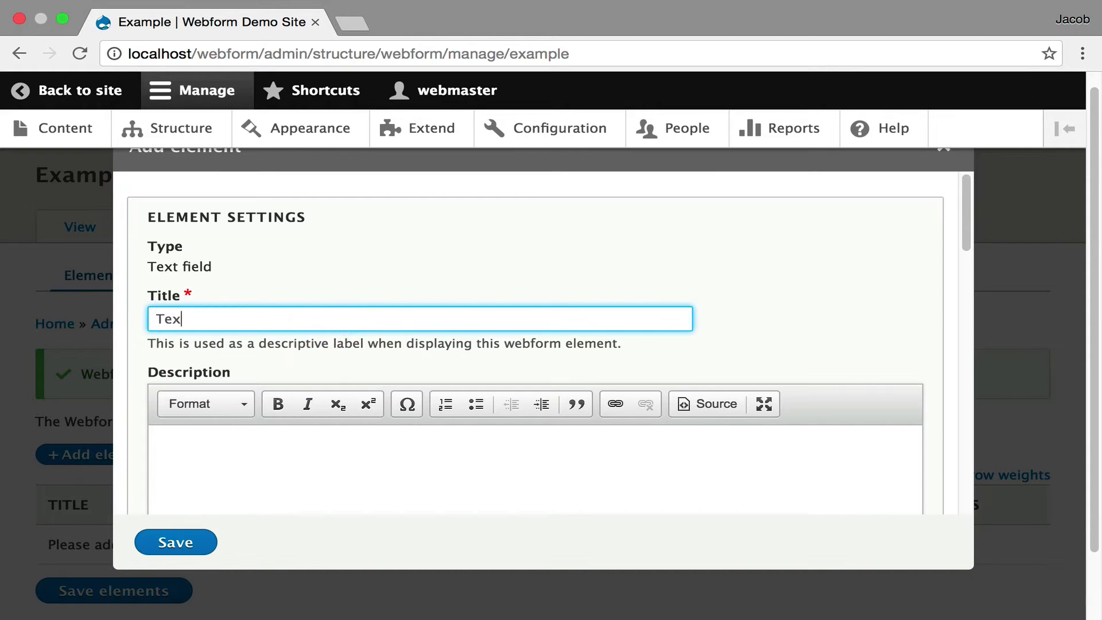
pyautogui.write('t field')
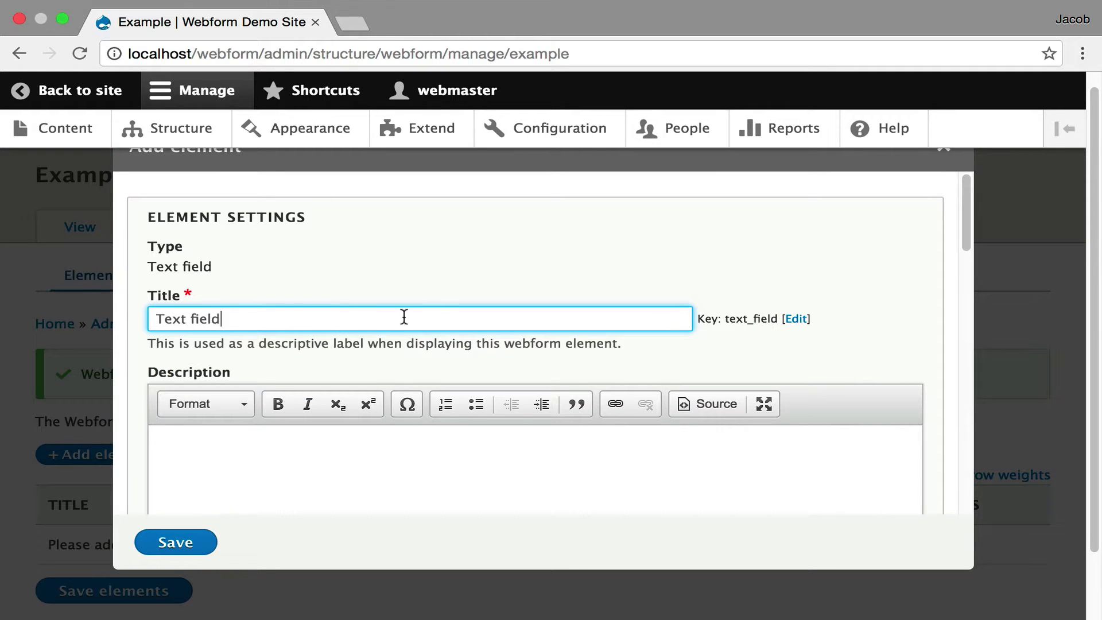
pyautogui.scroll(-2, 419, 287)
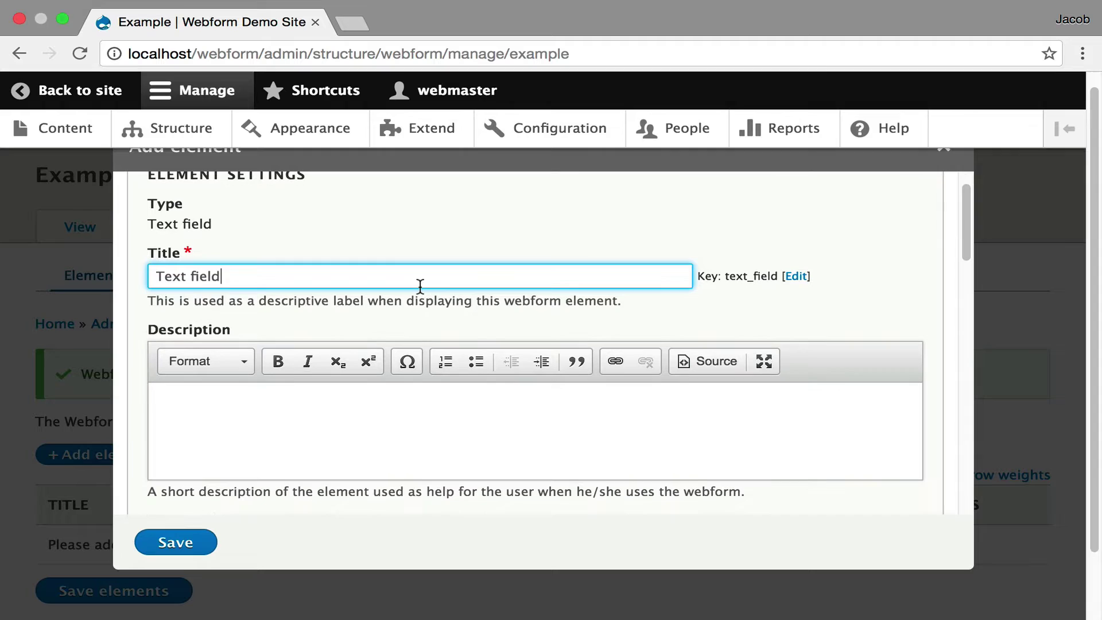
pyautogui.scroll(-5, 420, 286)
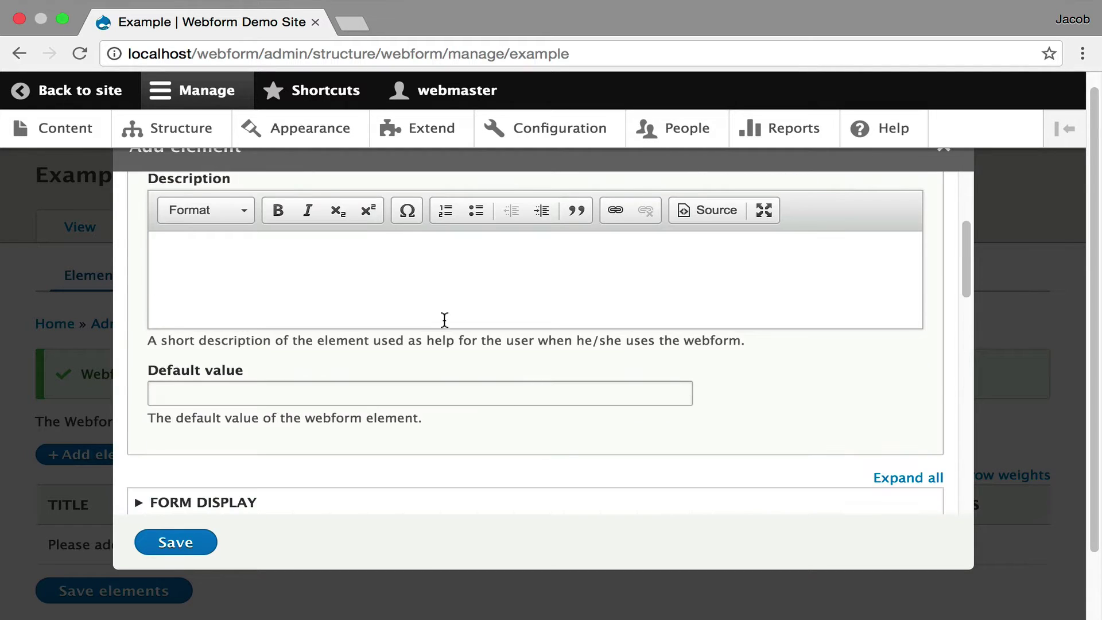
pyautogui.scroll(-3, 473, 398)
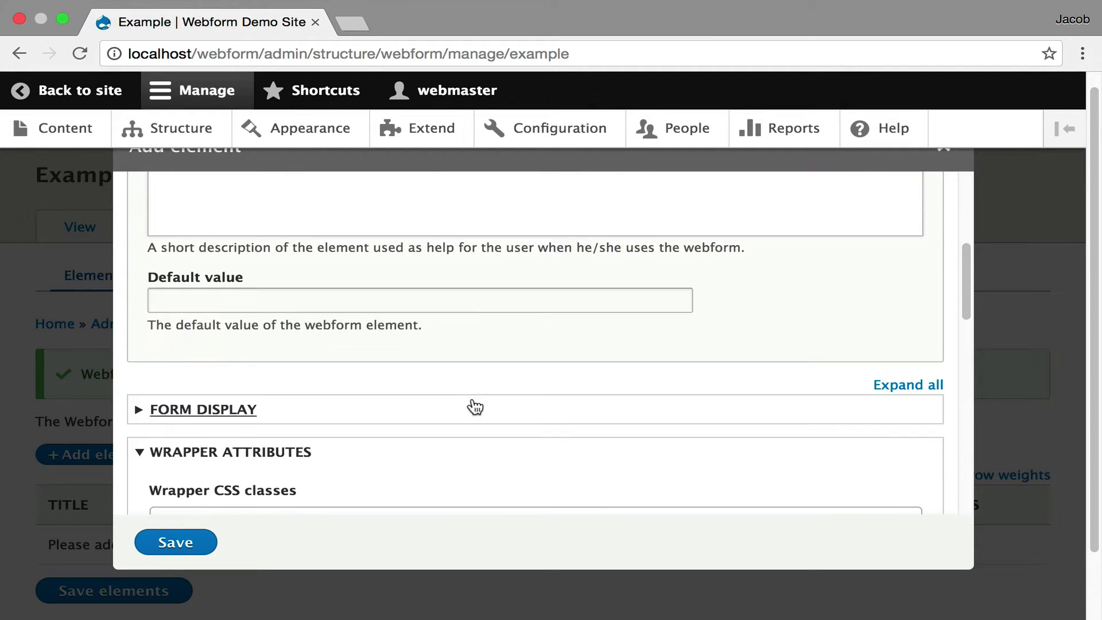
pyautogui.click(390, 411)
pyautogui.scroll(-10, 389, 406)
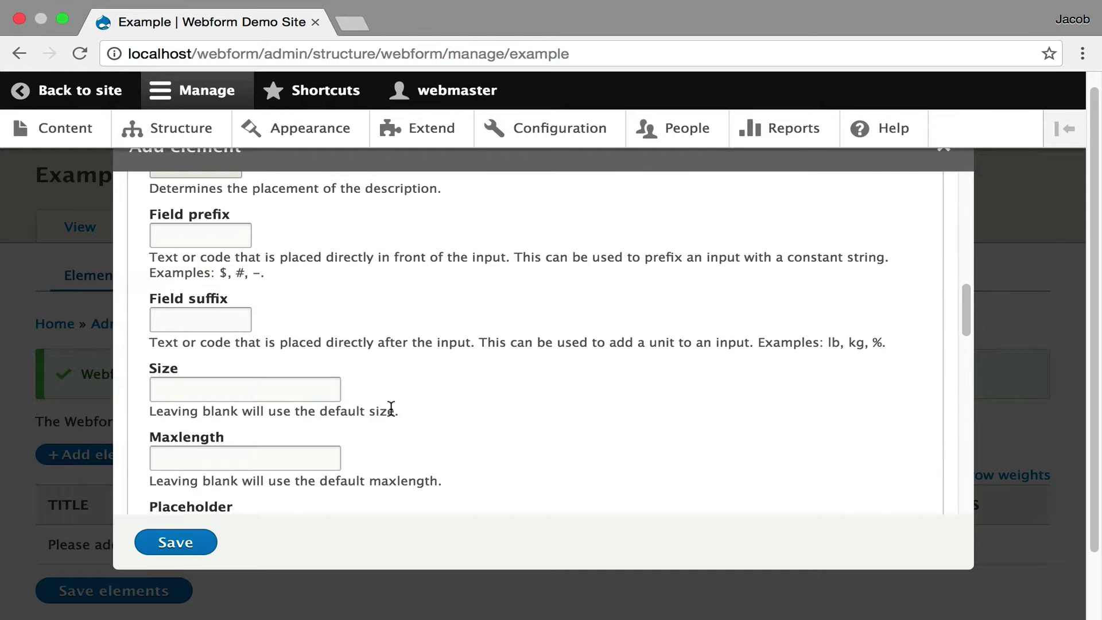
pyautogui.scroll(-3, 391, 408)
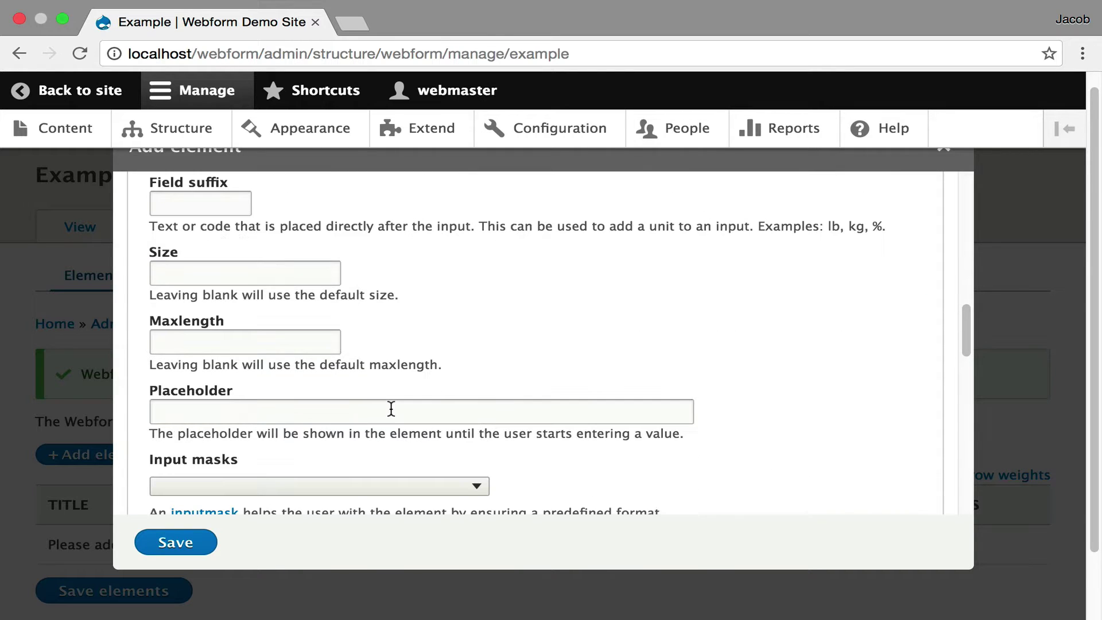
# Enter 'This is a placeholder' as the Text field's placeholder text
pyautogui.click(391, 409)
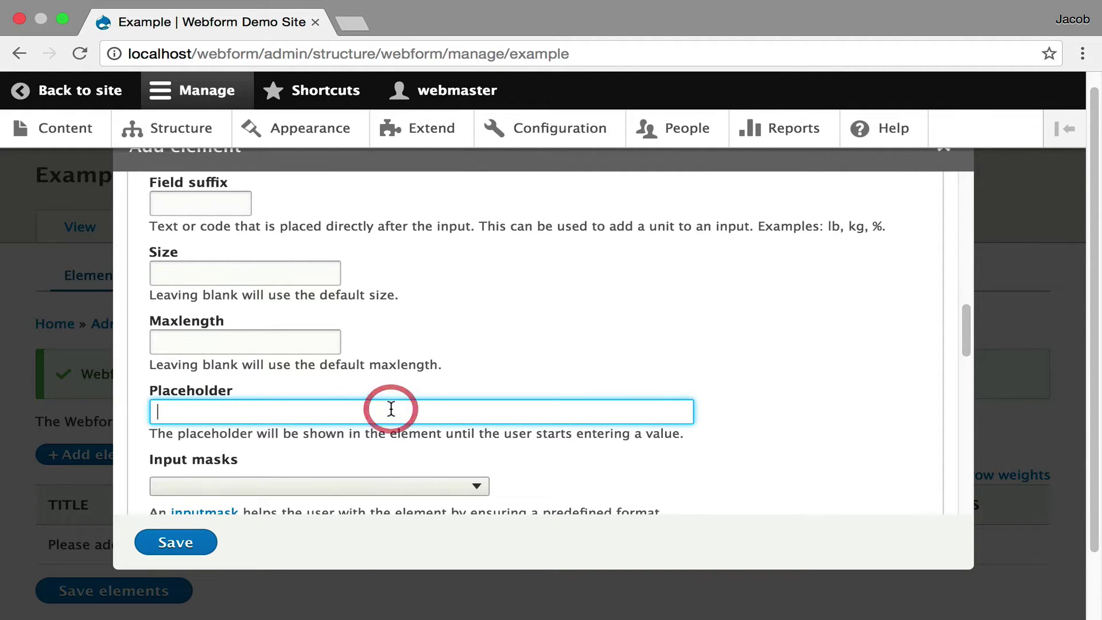
pyautogui.write('This')
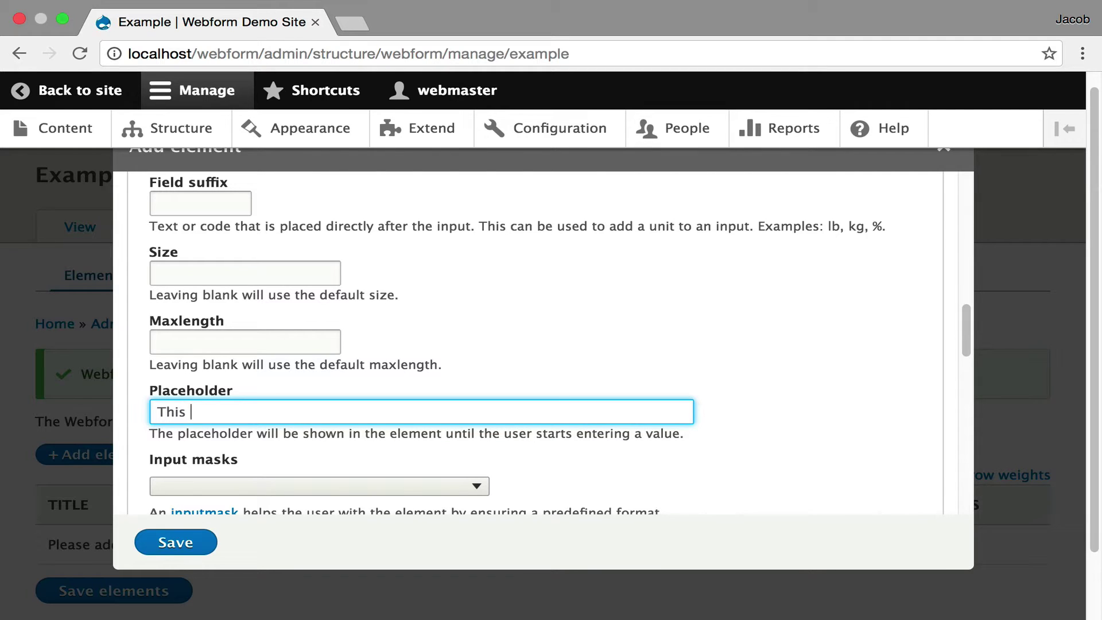
pyautogui.write(' is a plache')
pyautogui.scroll(-5, 394, 413)
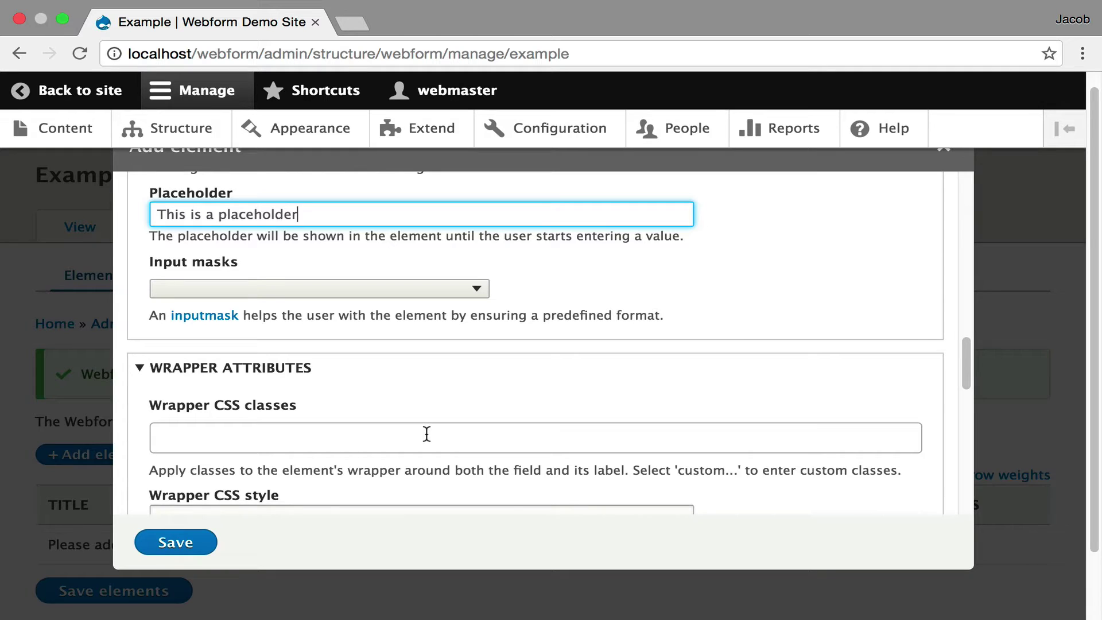
pyautogui.scroll(-3, 427, 434)
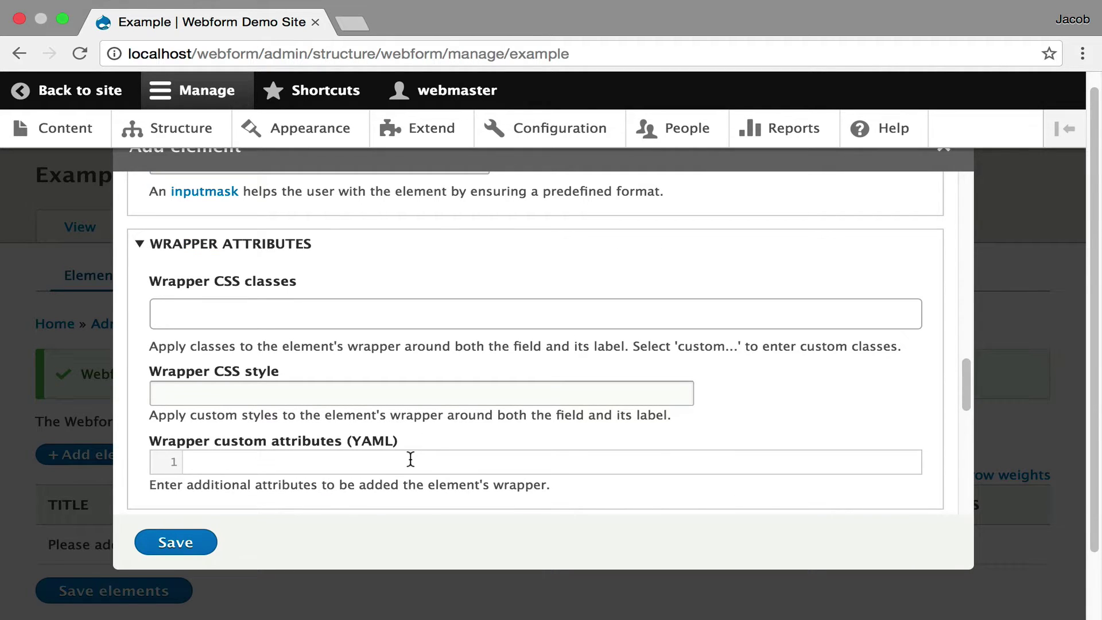
pyautogui.scroll(-1, 410, 459)
pyautogui.scroll(-8, 420, 451)
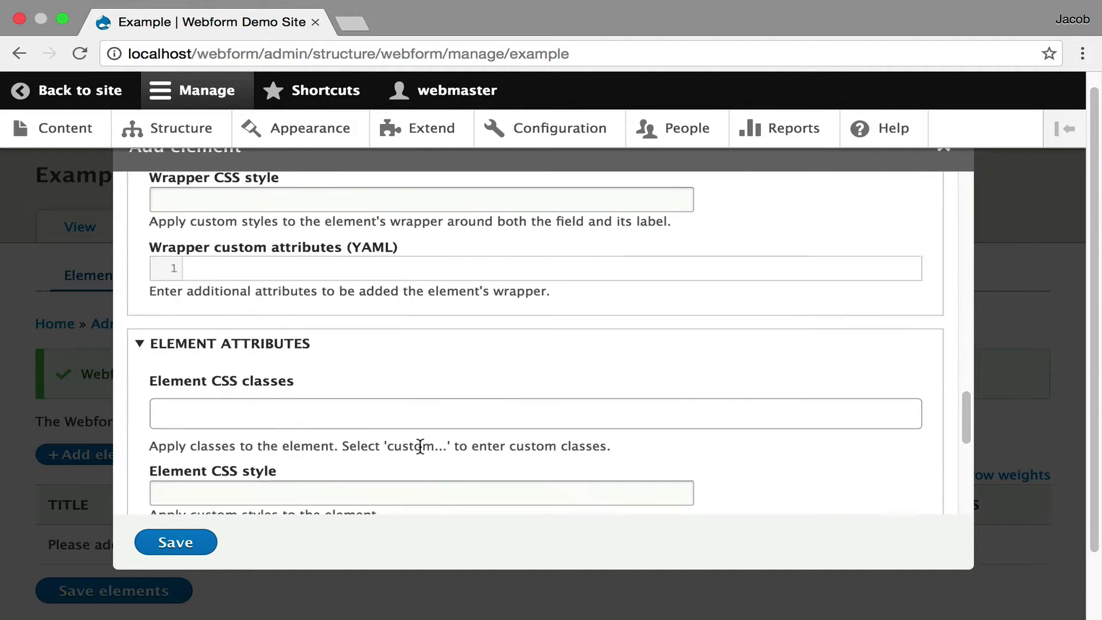
# Expand the Form validation and Conditional logic sections of the Text field settings
pyautogui.click(425, 436)
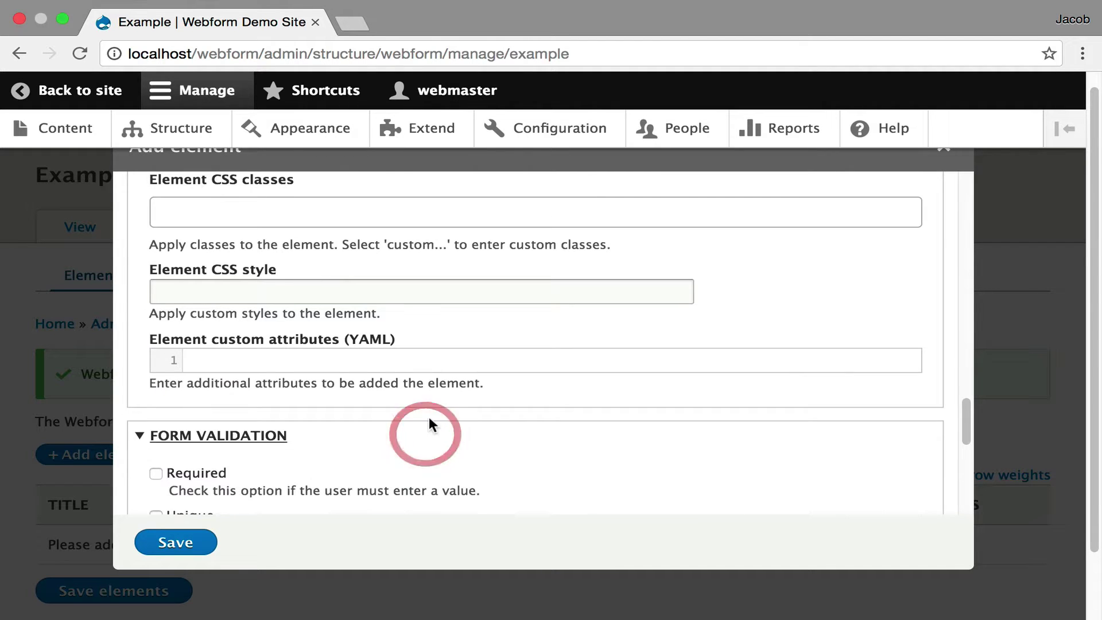
pyautogui.scroll(-2, 429, 417)
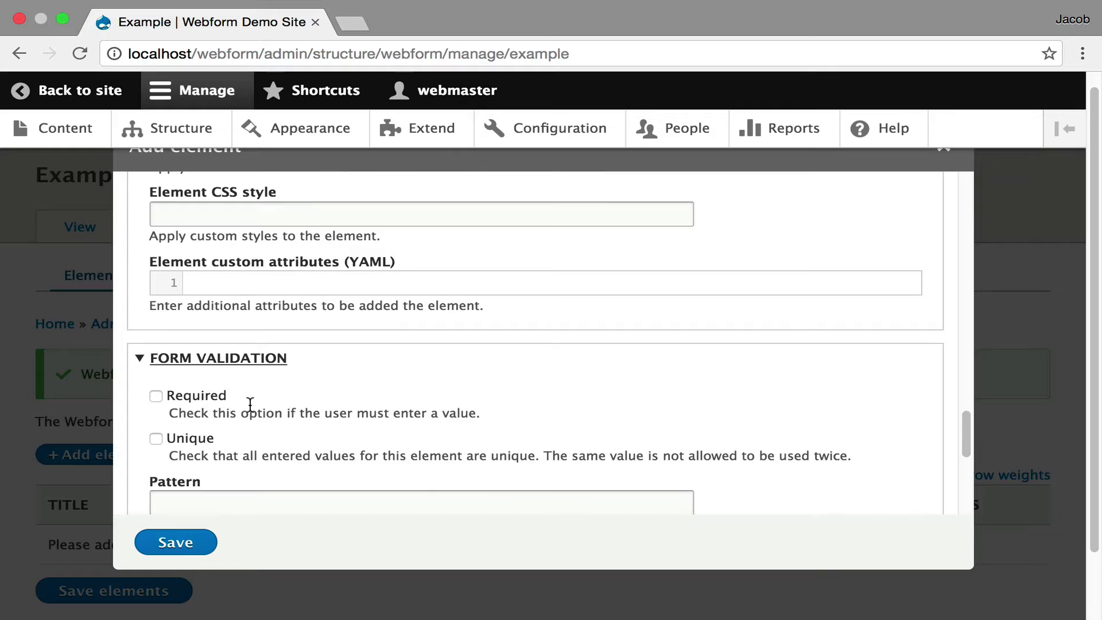
pyautogui.scroll(-3, 609, 407)
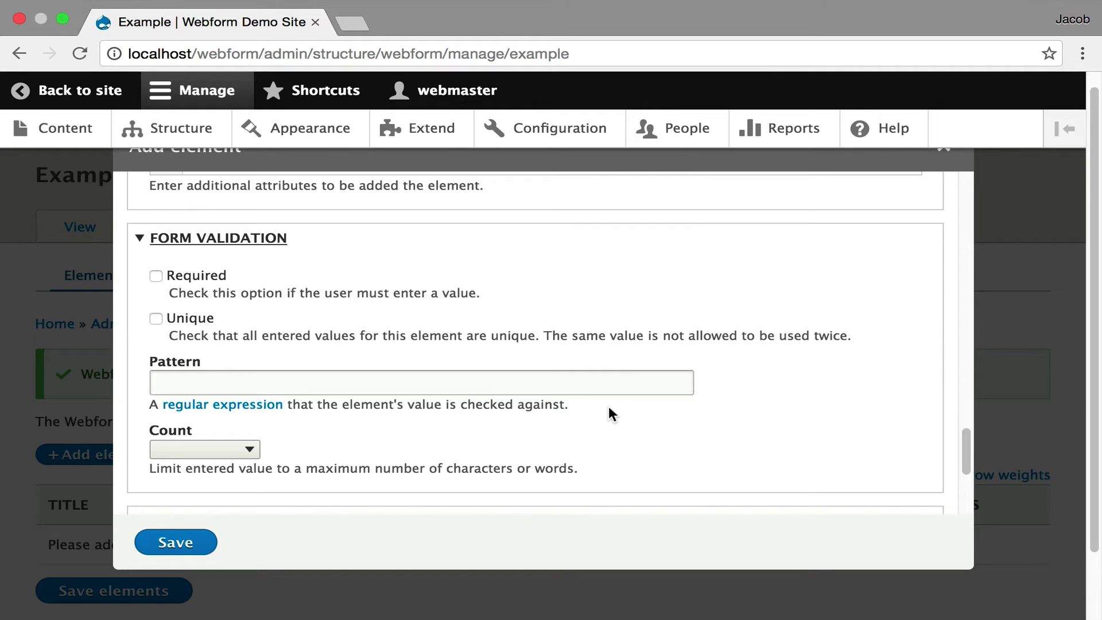
pyautogui.scroll(-1, 489, 448)
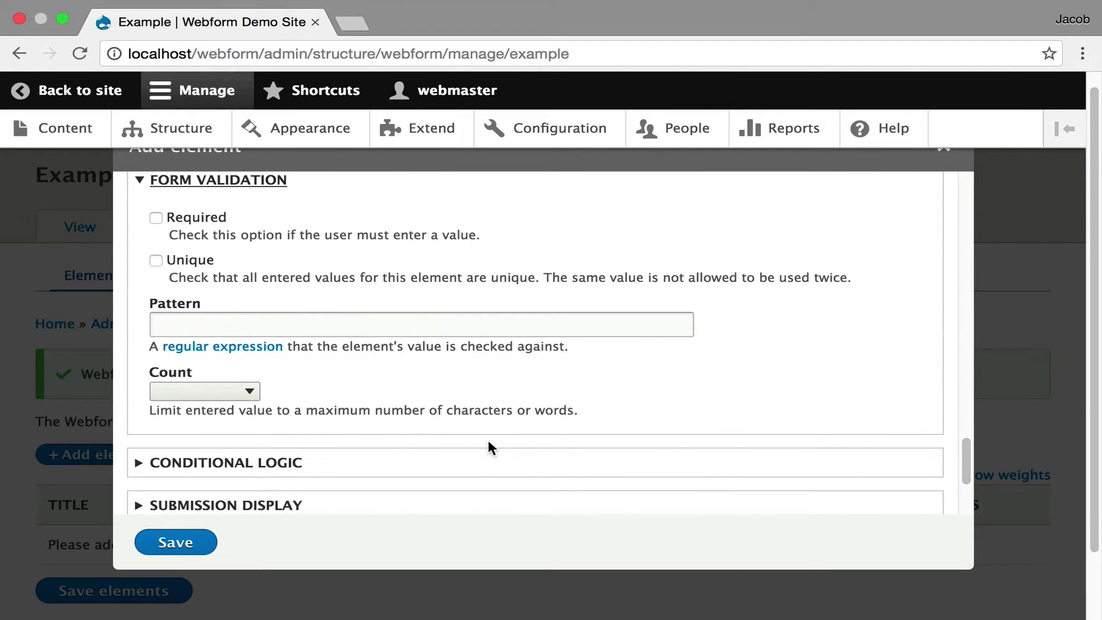
pyautogui.click(485, 461)
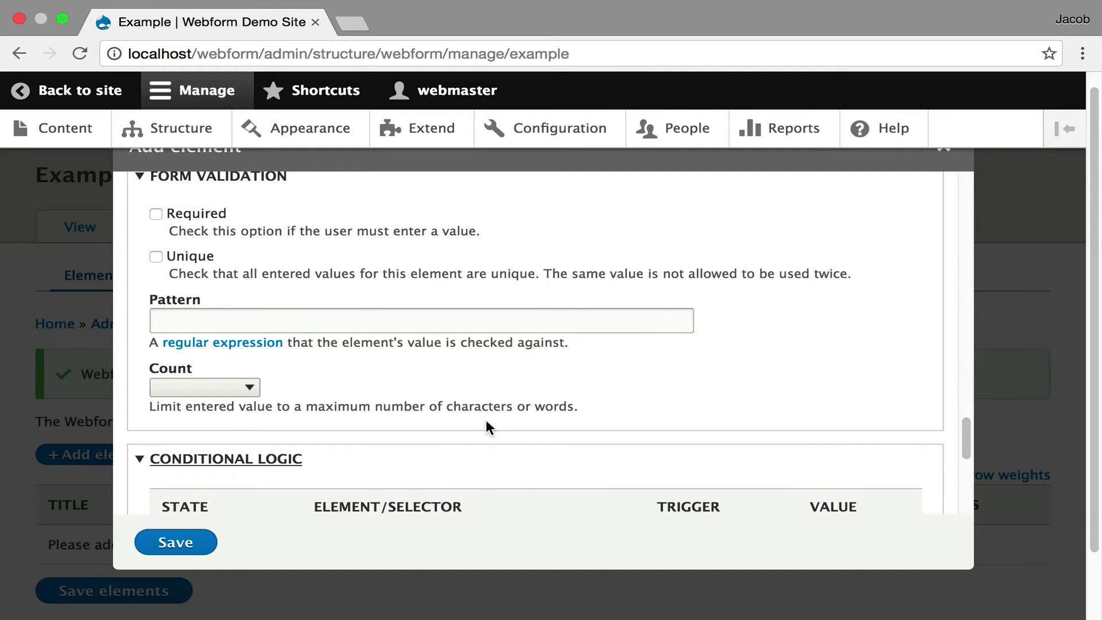
pyautogui.scroll(-4, 486, 422)
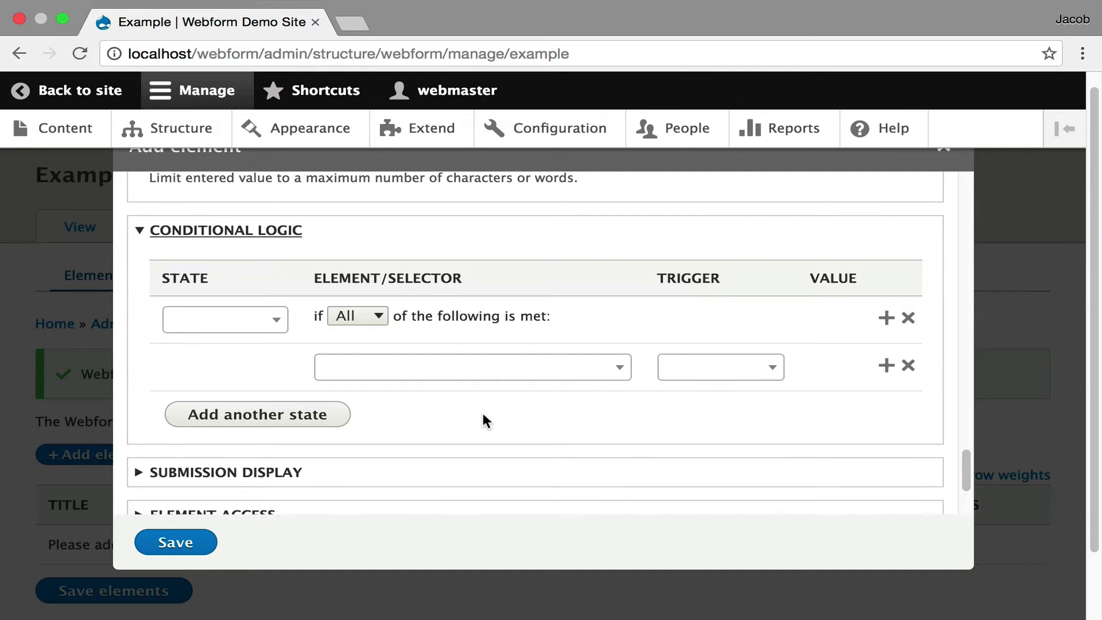
pyautogui.scroll(-2, 480, 404)
# Review the Submission display, Access, Administration and Custom settings sections
pyautogui.click(483, 396)
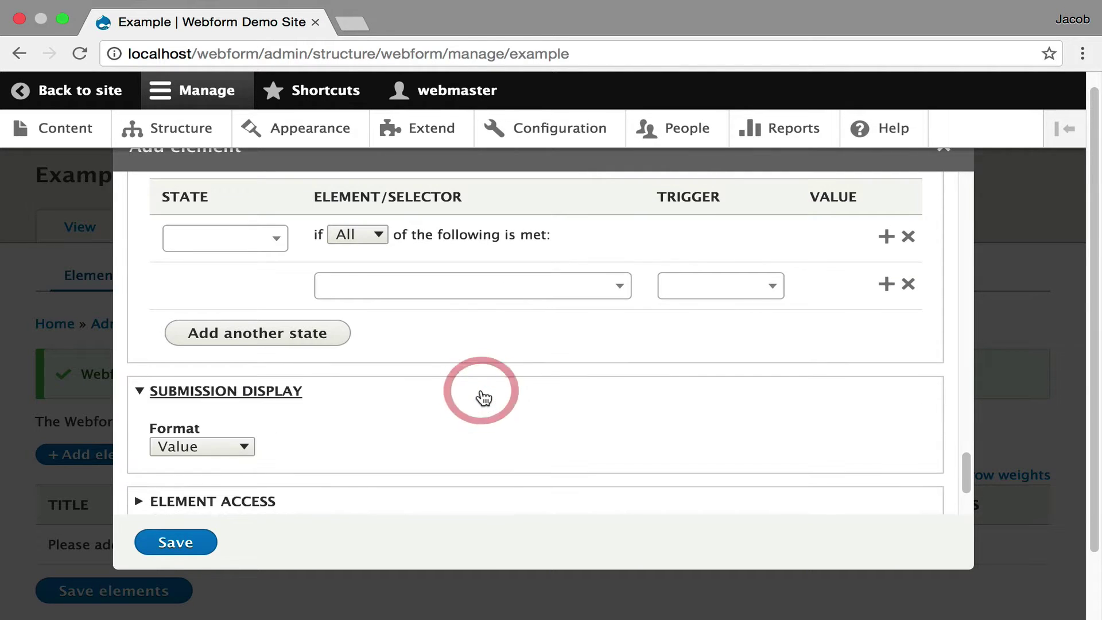
pyautogui.scroll(-2, 484, 396)
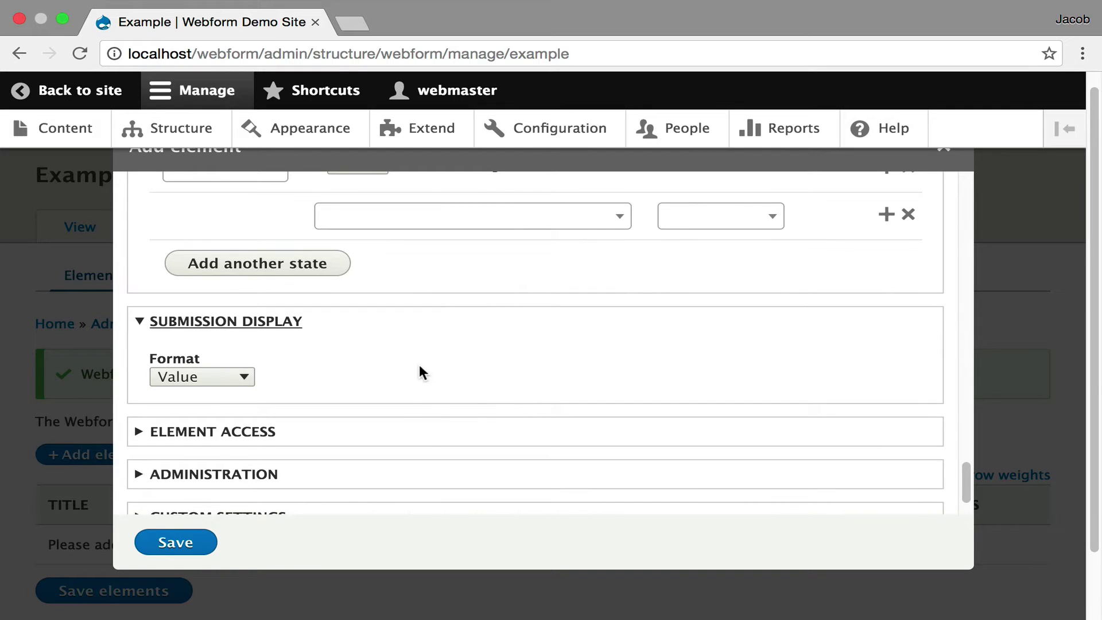
pyautogui.click(423, 443)
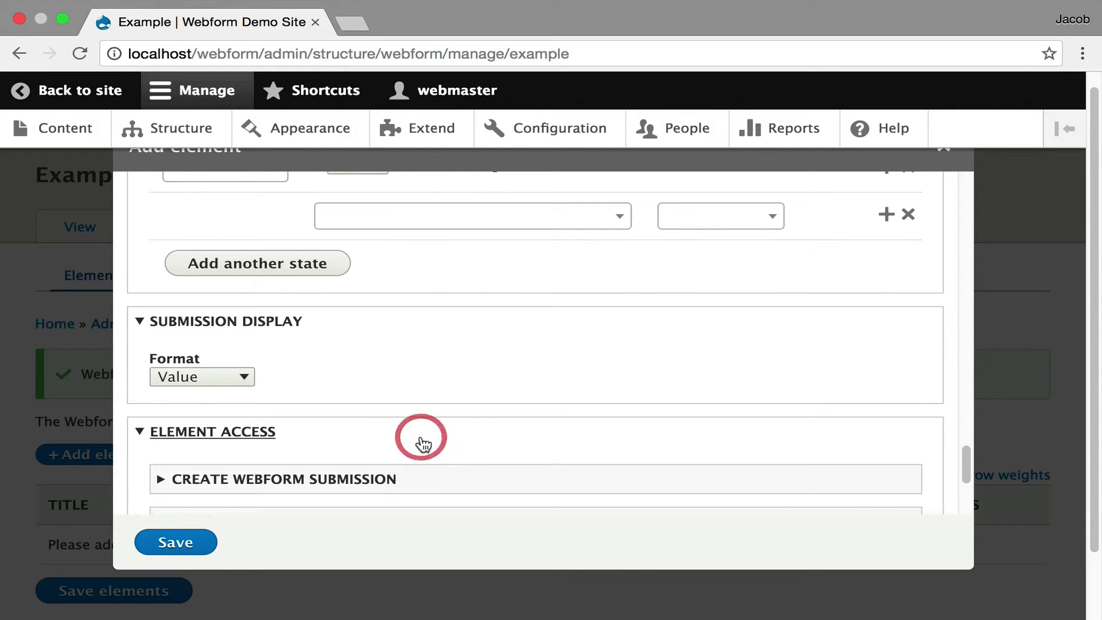
pyautogui.click(421, 433)
pyautogui.scroll(-2, 414, 410)
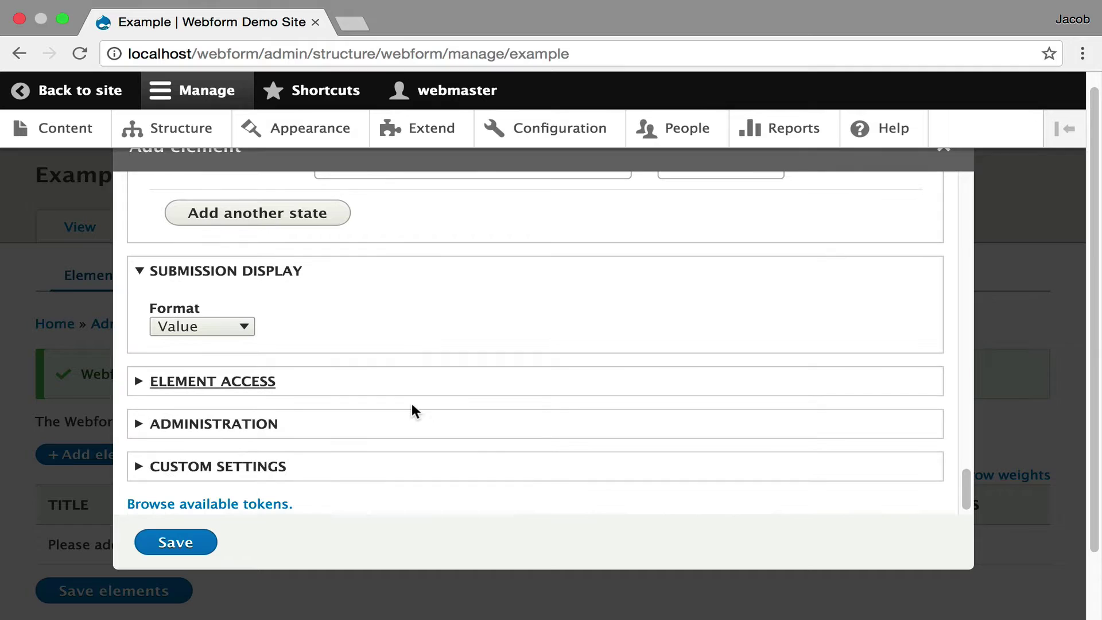
pyautogui.click(416, 421)
pyautogui.scroll(-3, 415, 425)
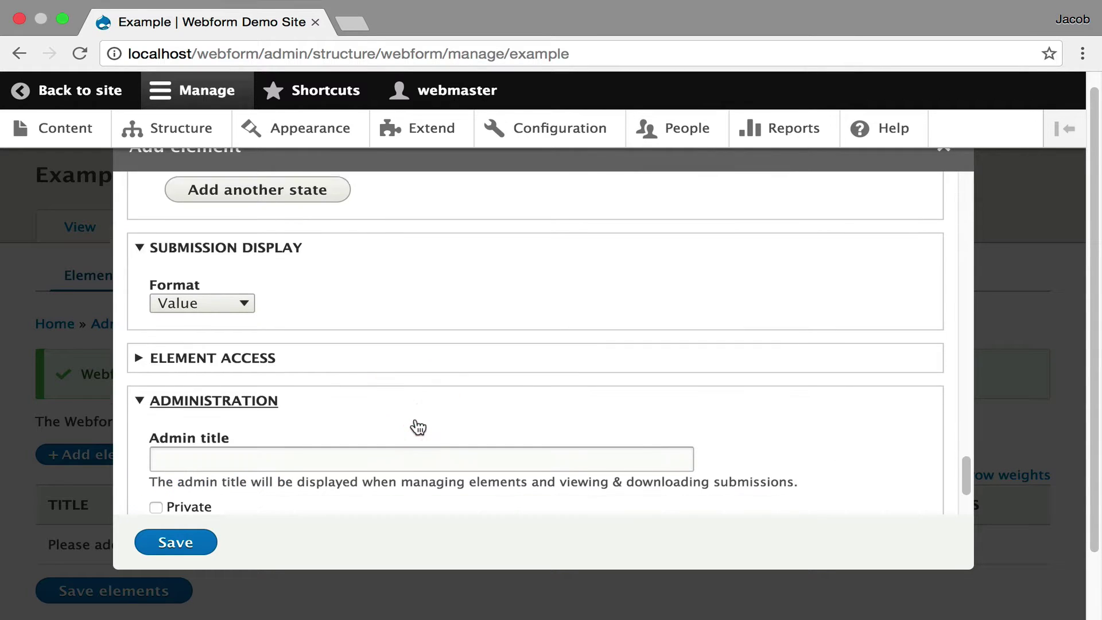
pyautogui.click(402, 474)
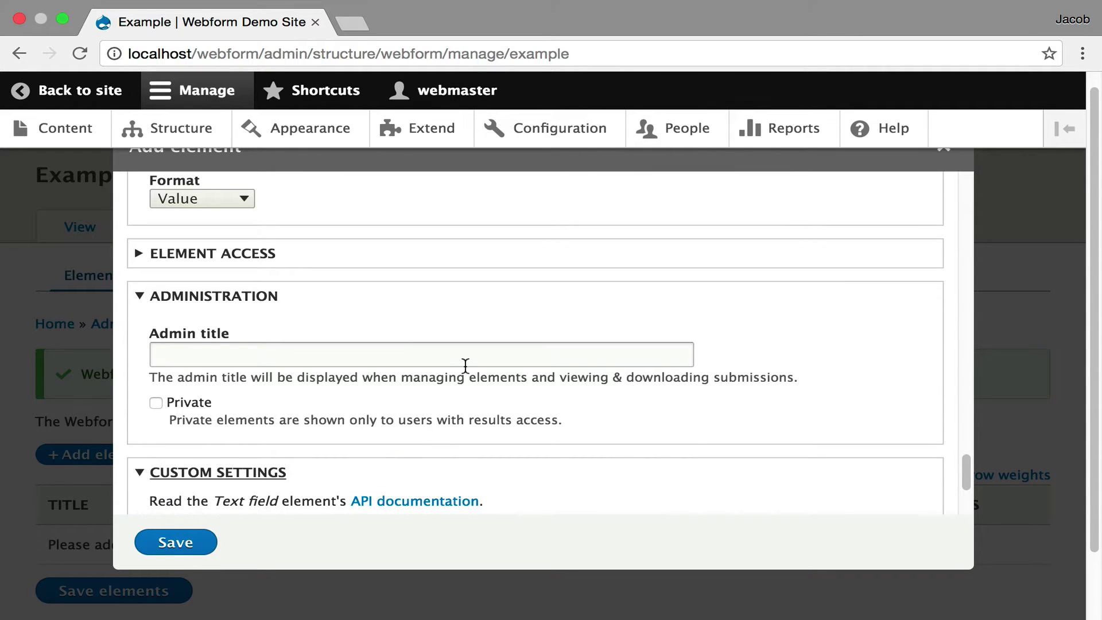
pyautogui.scroll(-3, 465, 364)
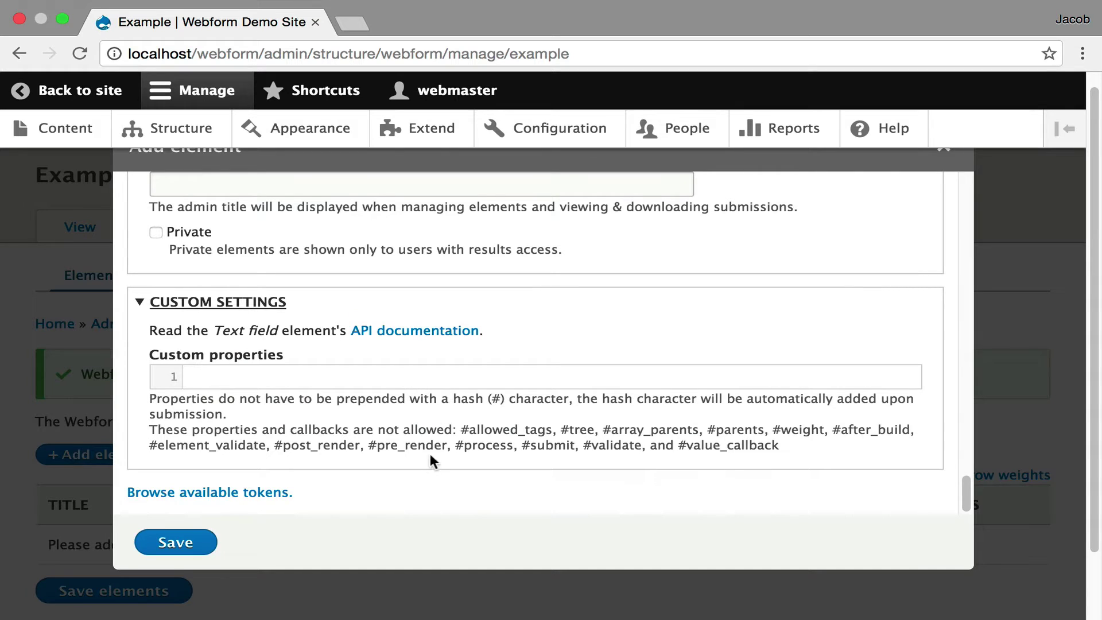
# Save the Text field element, preview the Example form, and return to Elements
pyautogui.click(185, 543)
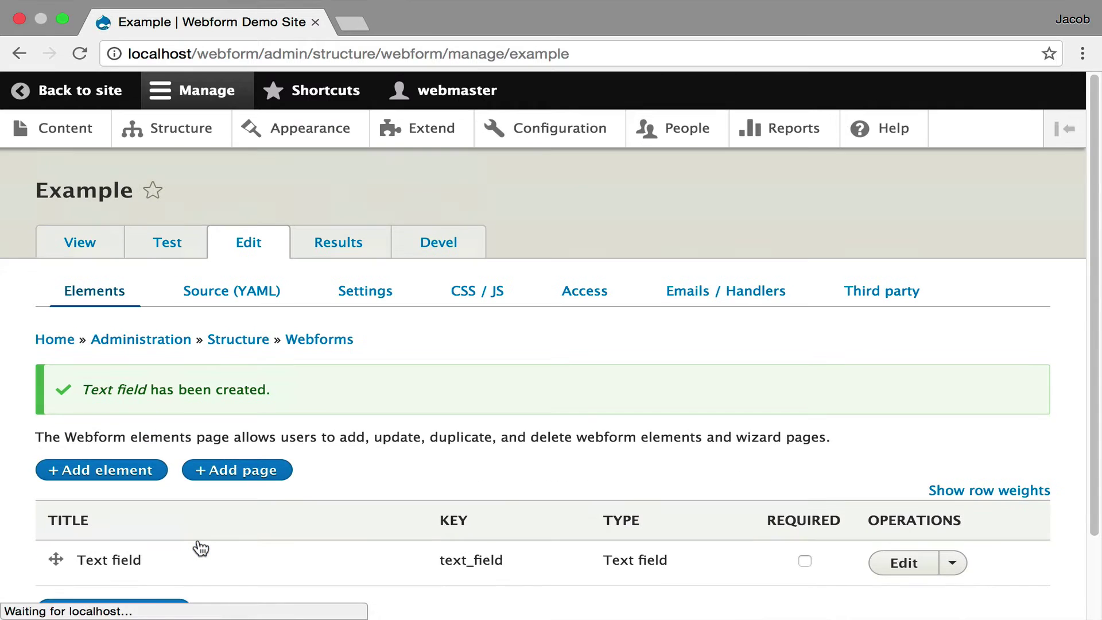
pyautogui.click(90, 244)
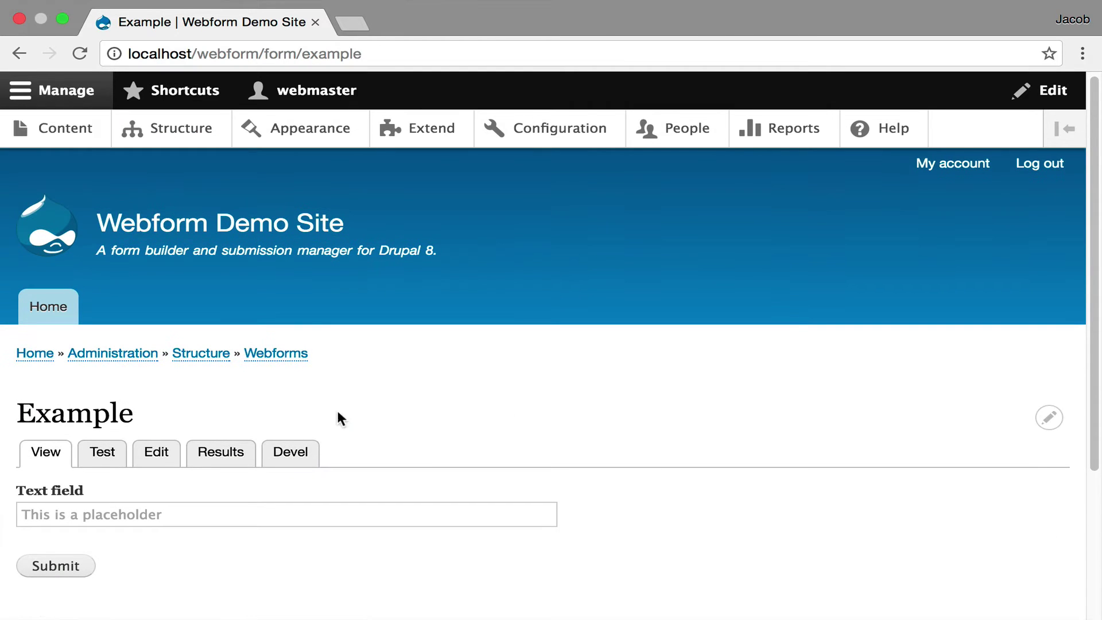
pyautogui.click(161, 451)
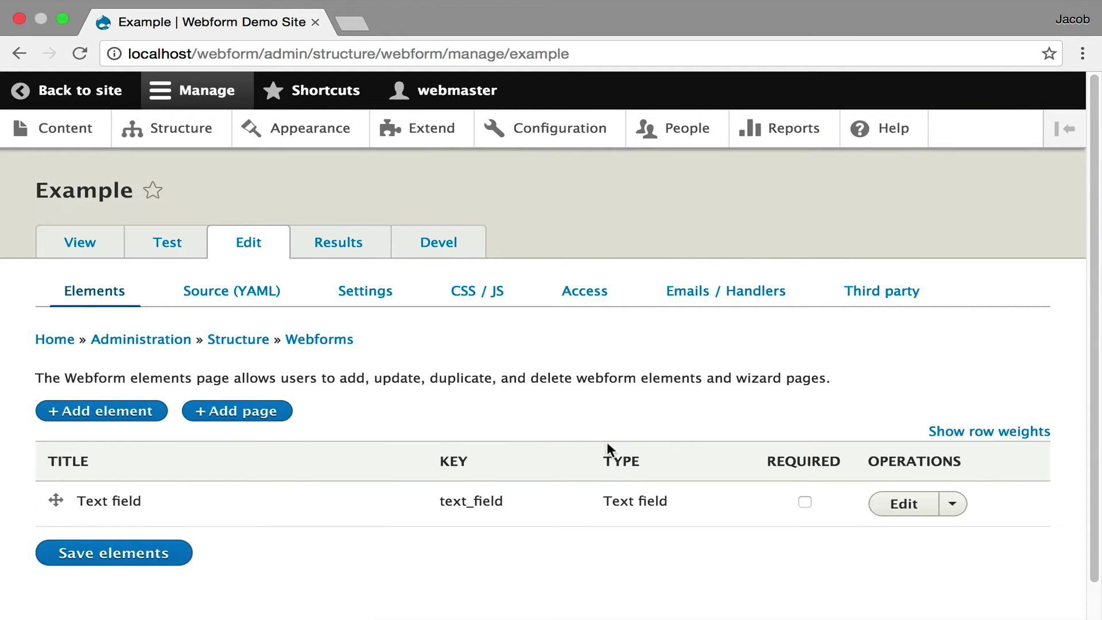
# Add a Select other element titled 'Select other'
pyautogui.click(98, 412)
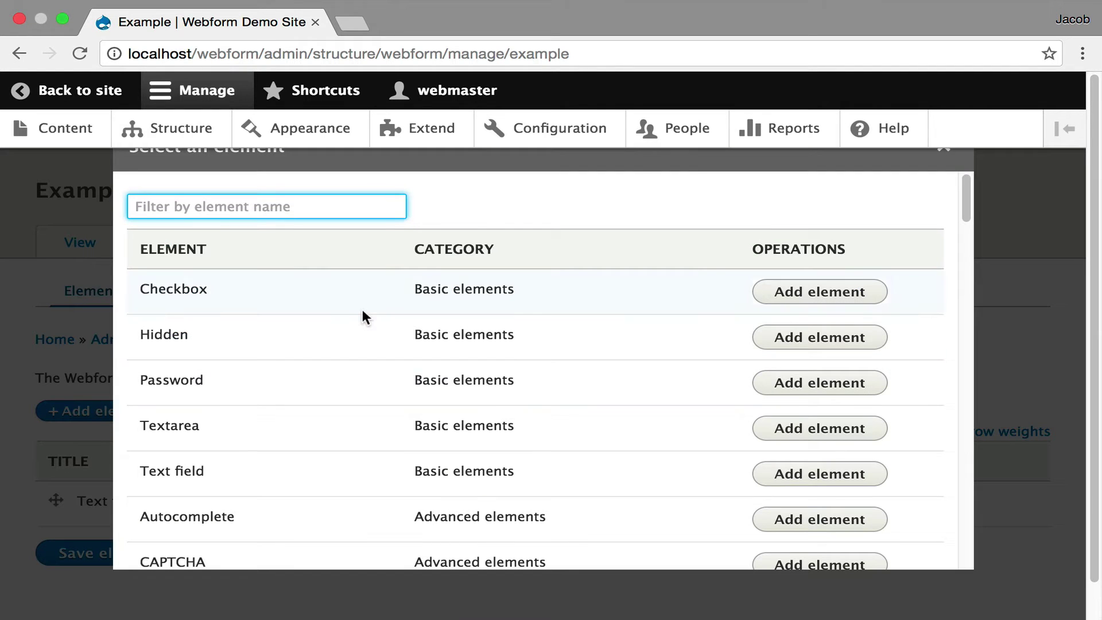
pyautogui.click(278, 206)
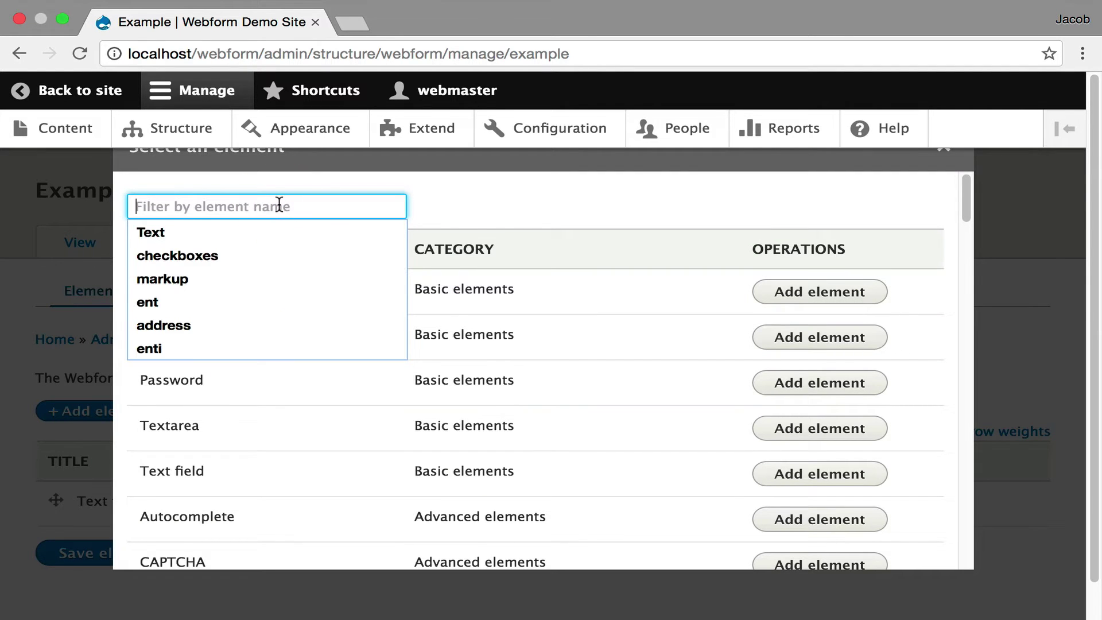
pyautogui.write('Select')
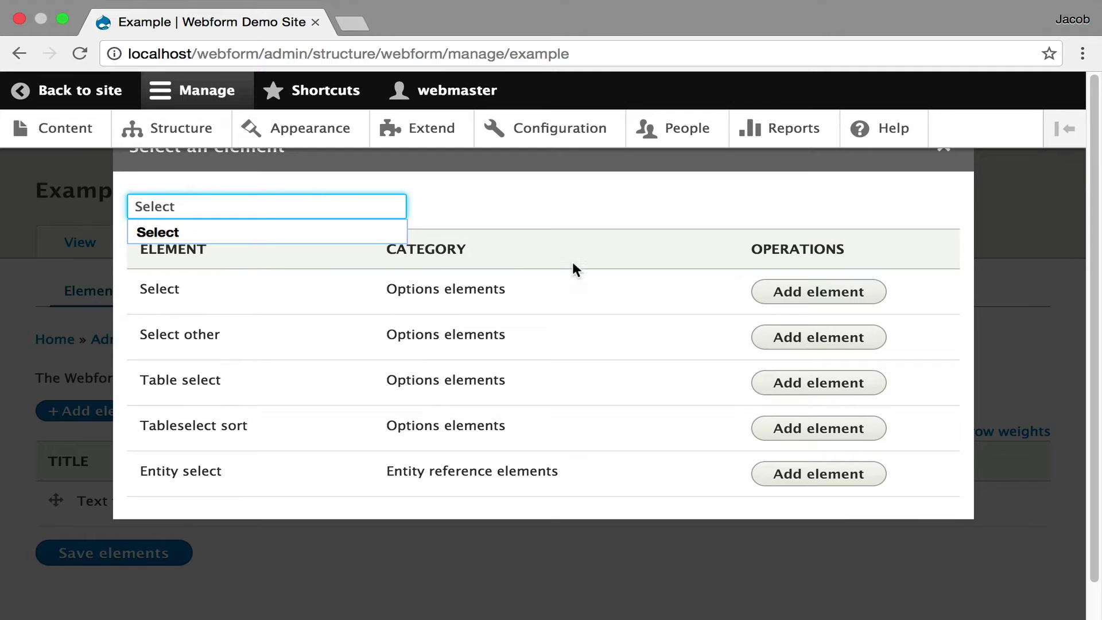
pyautogui.click(819, 338)
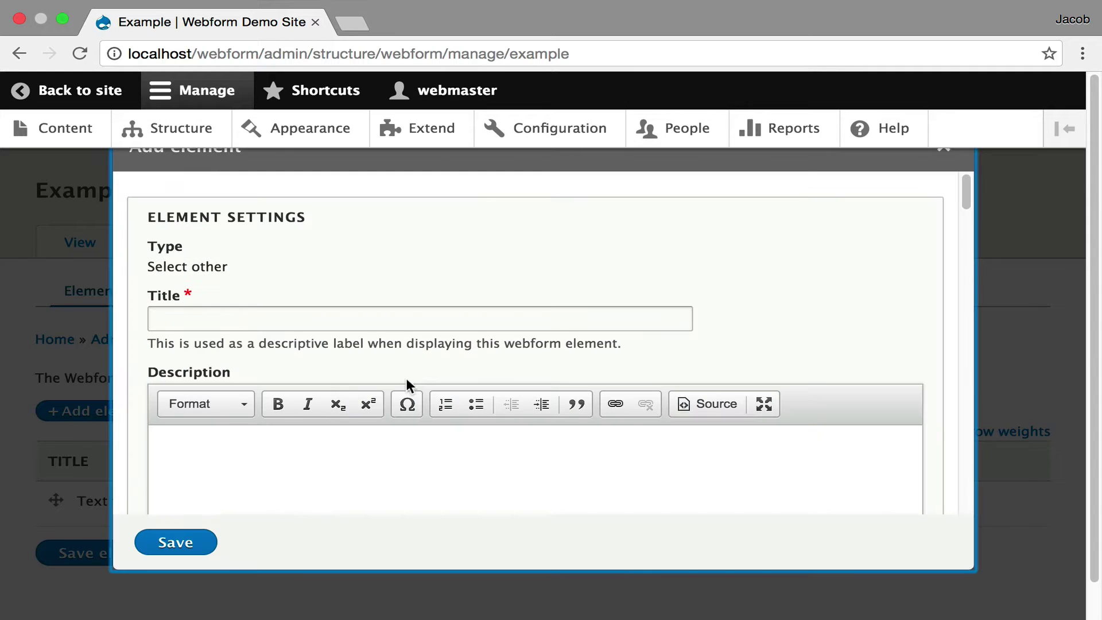
pyautogui.click(291, 313)
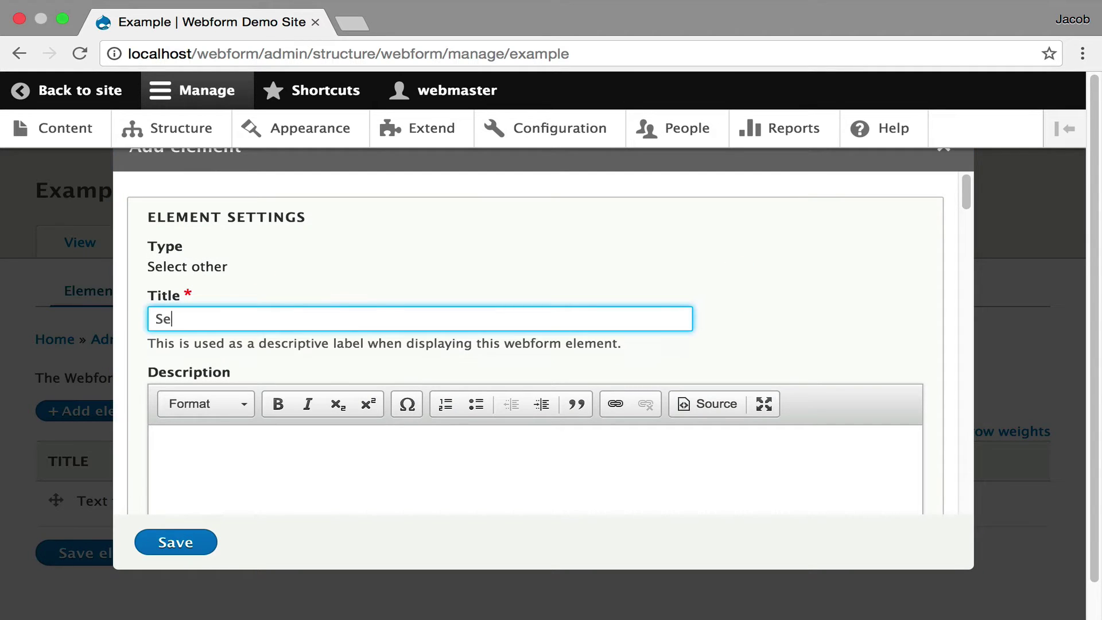
pyautogui.write('See')
pyautogui.press('BackSpace')
pyautogui.write('lect ot')
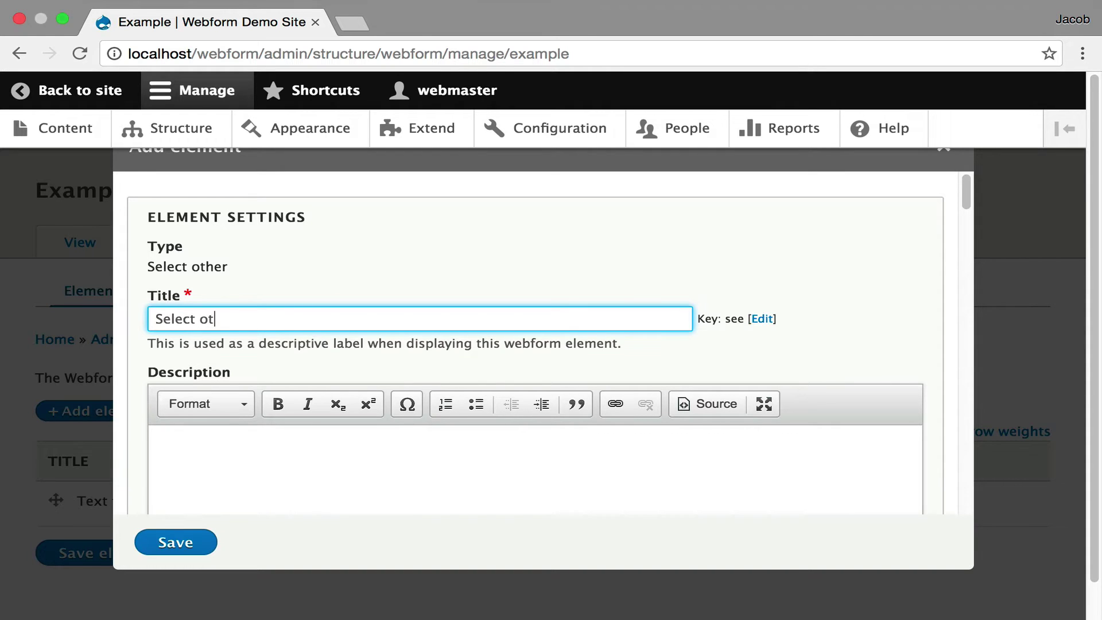
pyautogui.write('her')
# Use the Ethnicity predefined options and enable Select2 for the dropdown
pyautogui.scroll(-6, 297, 313)
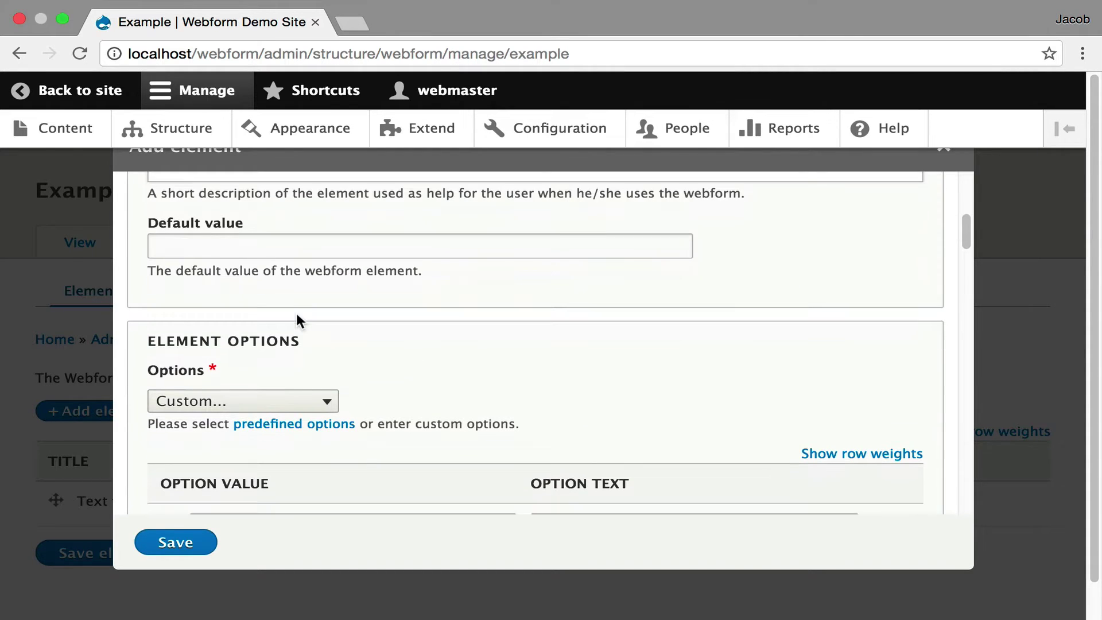
pyautogui.scroll(-3, 467, 405)
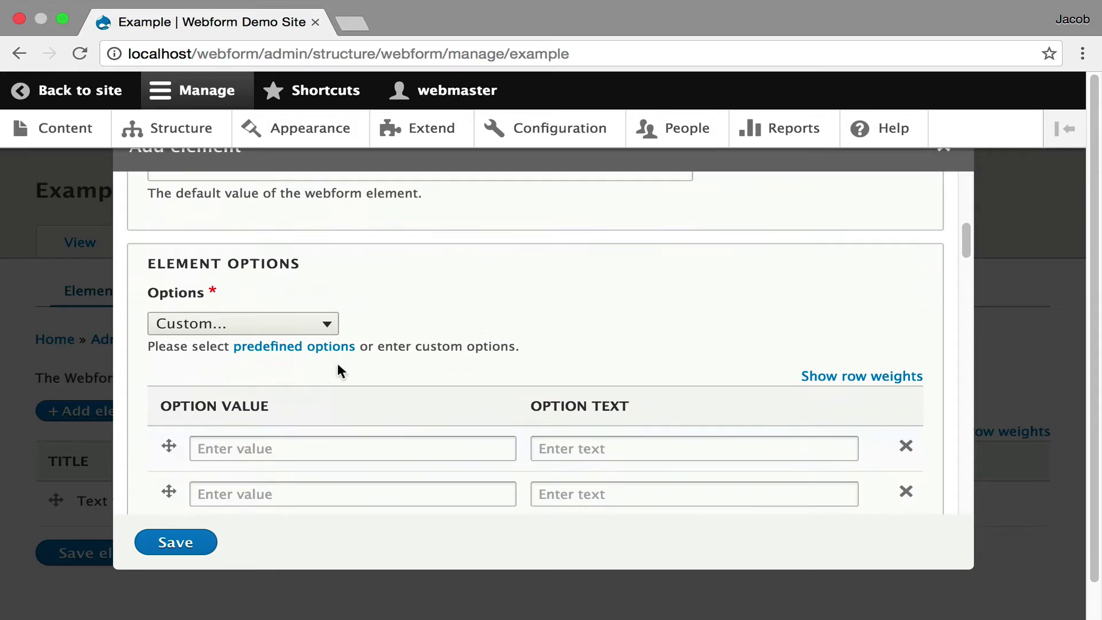
pyautogui.click(256, 323)
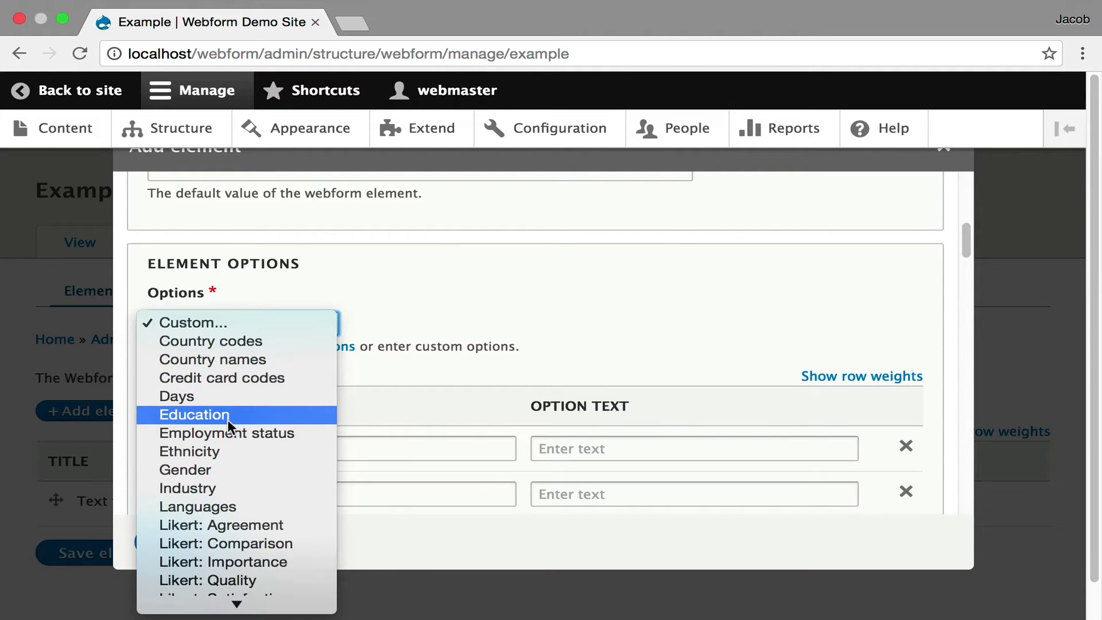
pyautogui.click(230, 450)
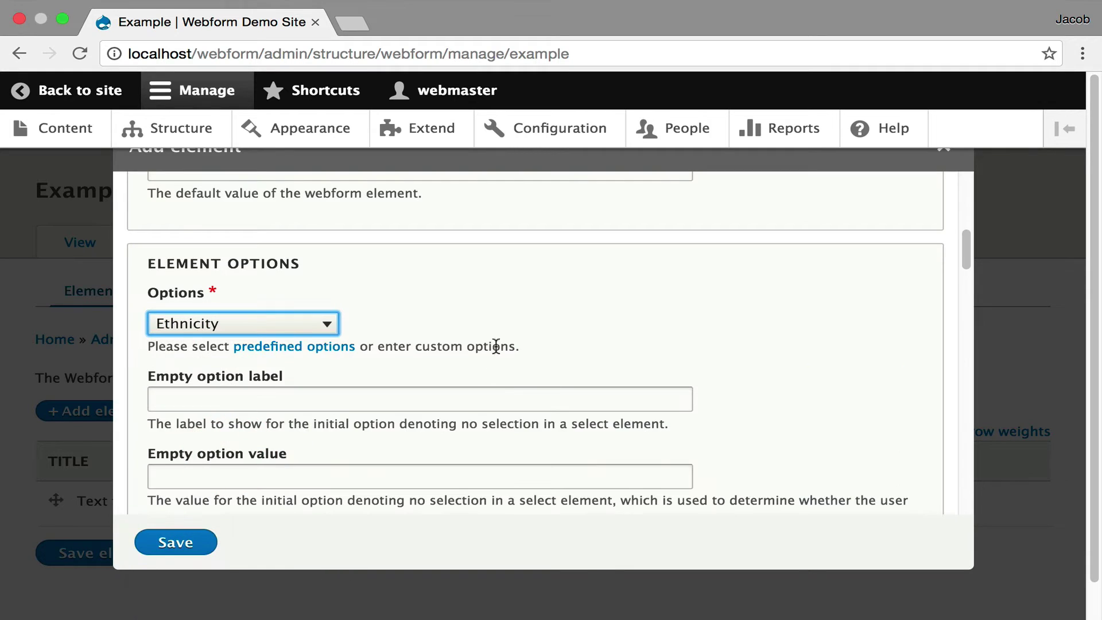
pyautogui.scroll(-2, 442, 324)
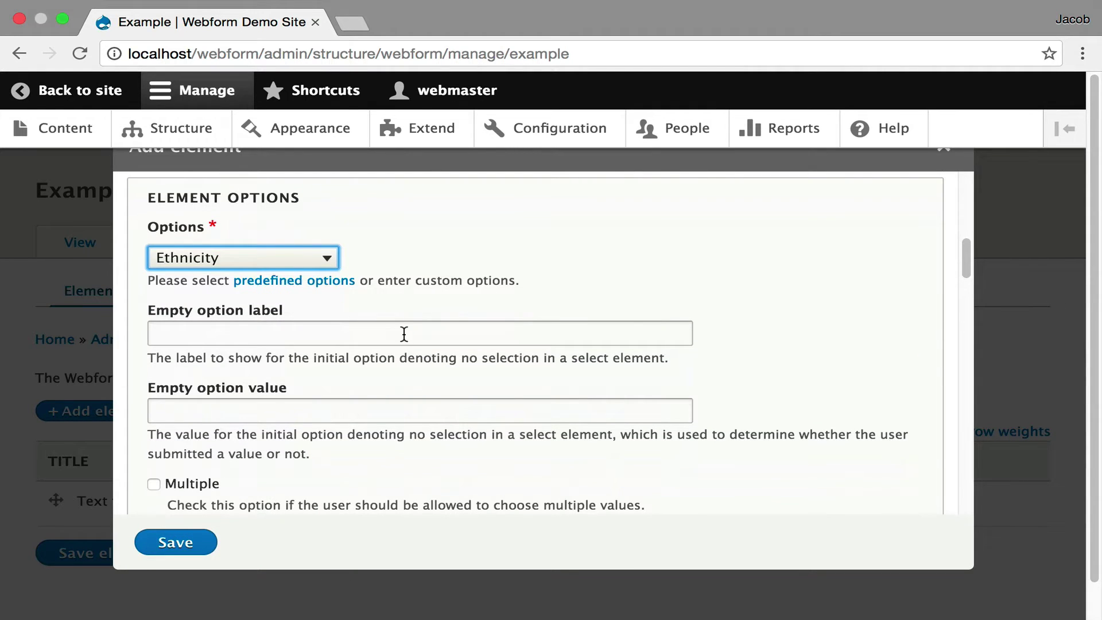
pyautogui.scroll(-4, 404, 334)
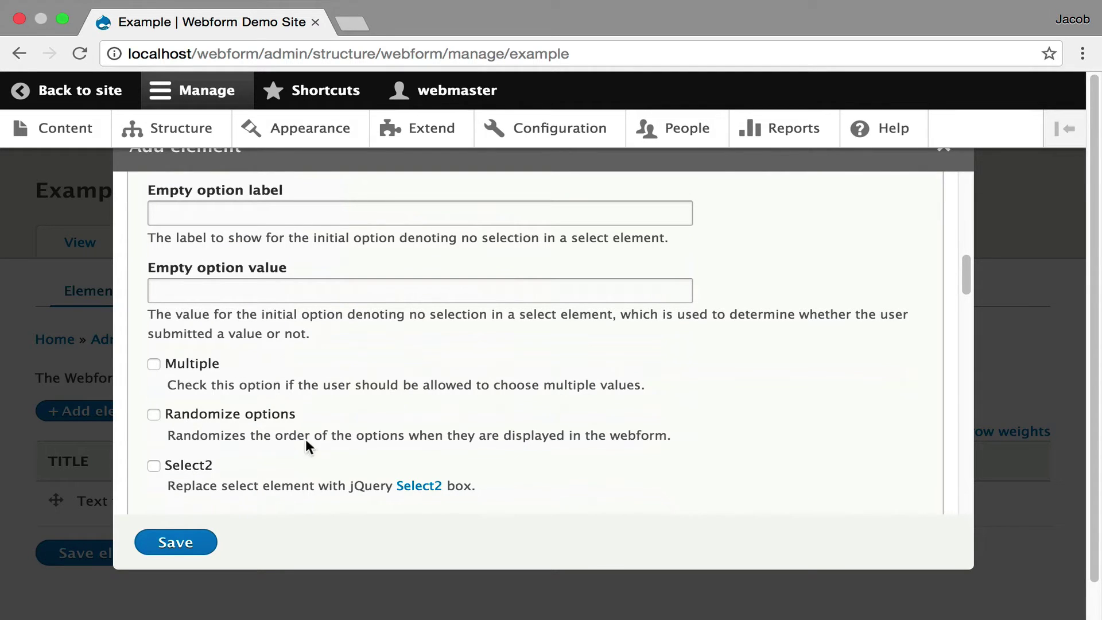
pyautogui.click(190, 468)
# Save the Select other element
pyautogui.scroll(-5, 509, 397)
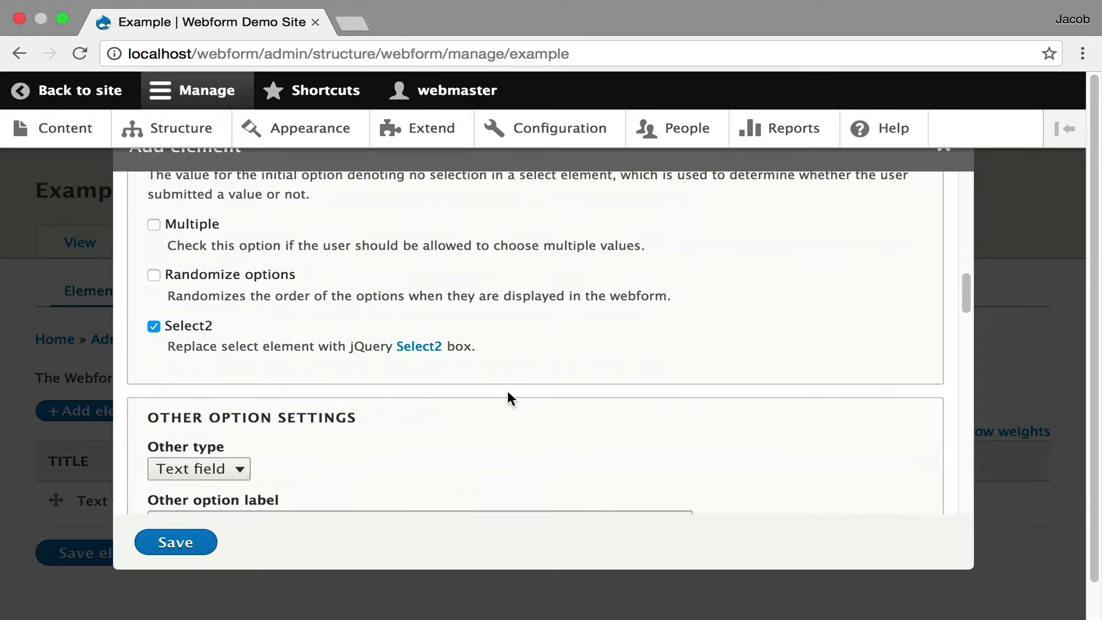
pyautogui.scroll(-2, 508, 397)
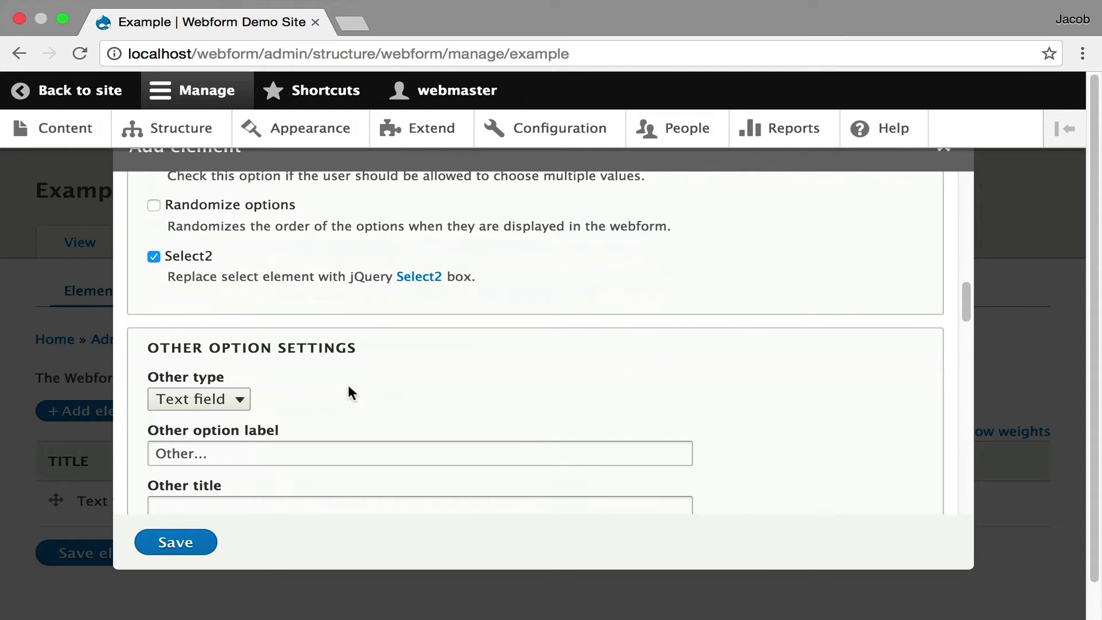
pyautogui.scroll(-5, 349, 387)
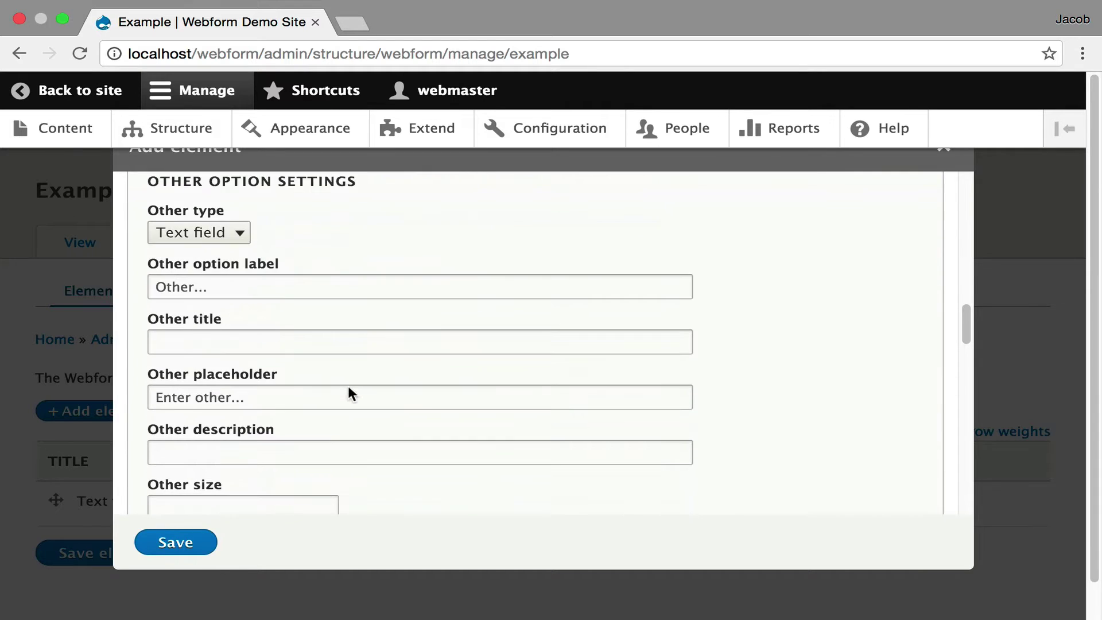
pyautogui.scroll(-6, 349, 387)
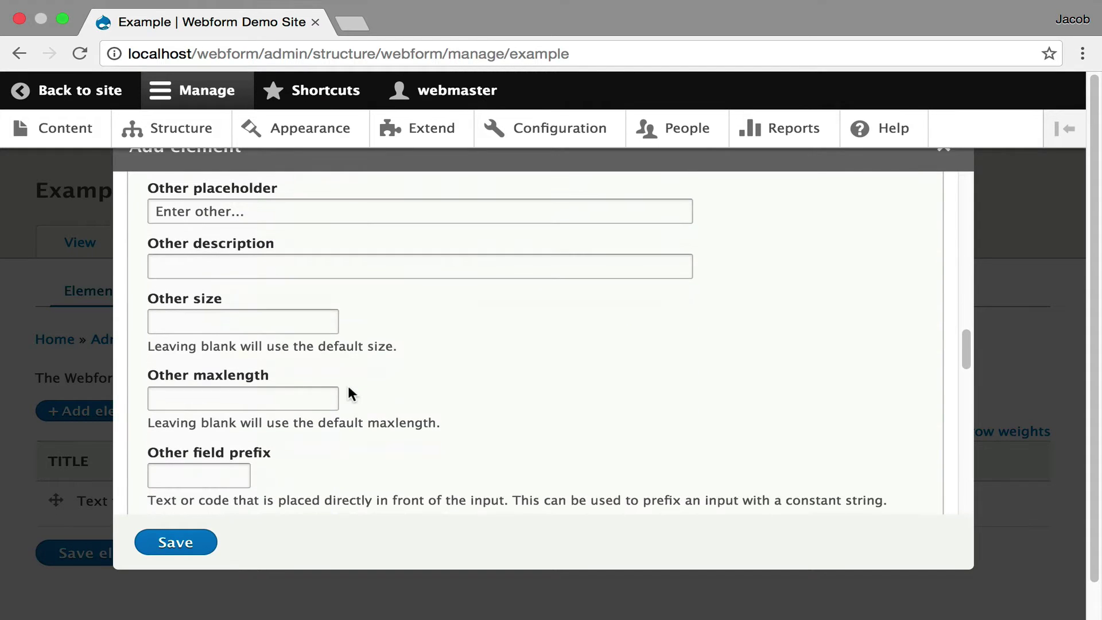
pyautogui.scroll(-2, 348, 388)
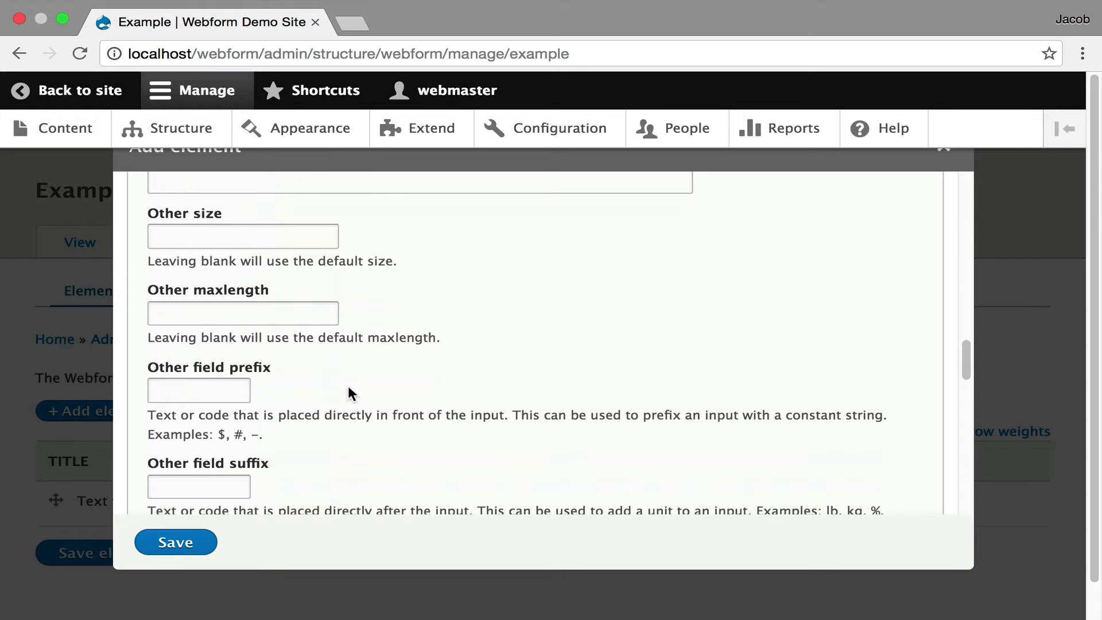
pyautogui.scroll(-5, 348, 393)
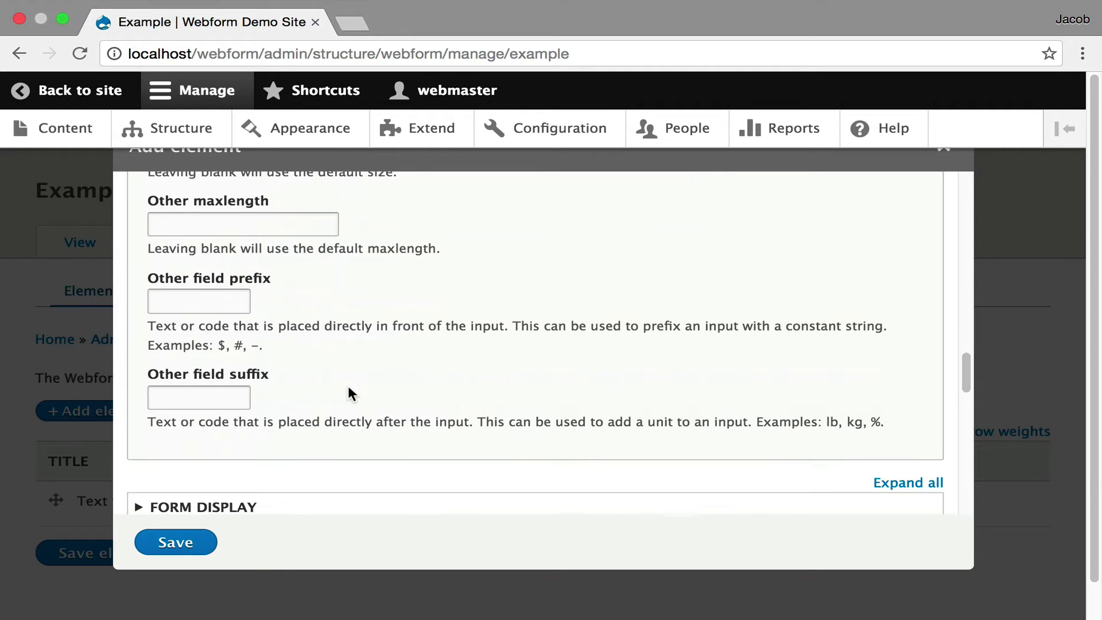
pyautogui.scroll(-4, 348, 392)
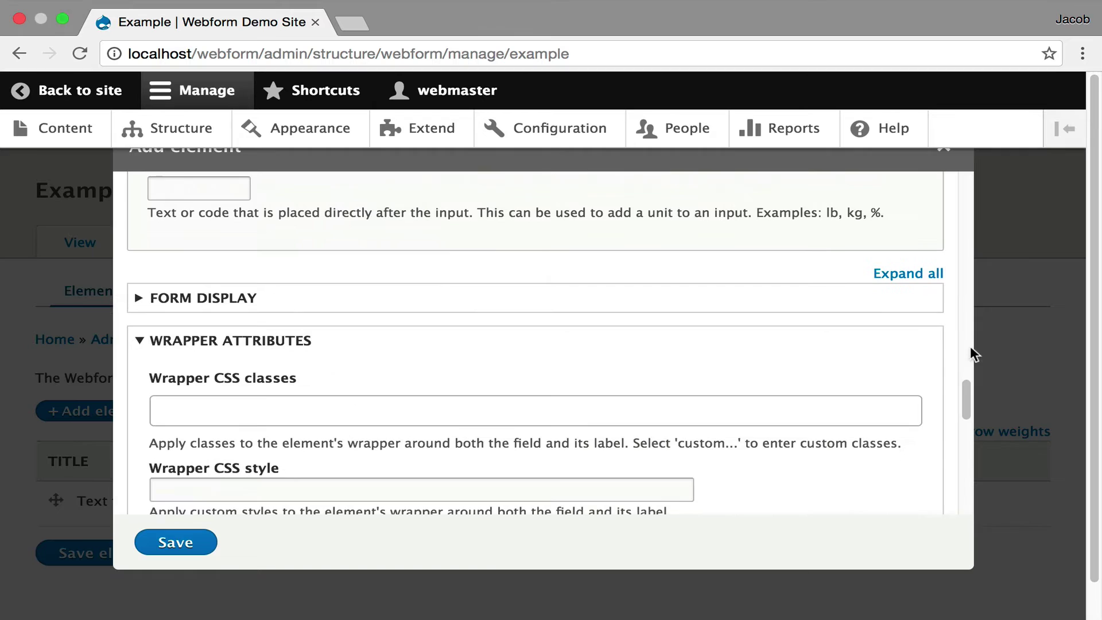
pyautogui.click(903, 276)
pyautogui.click(907, 278)
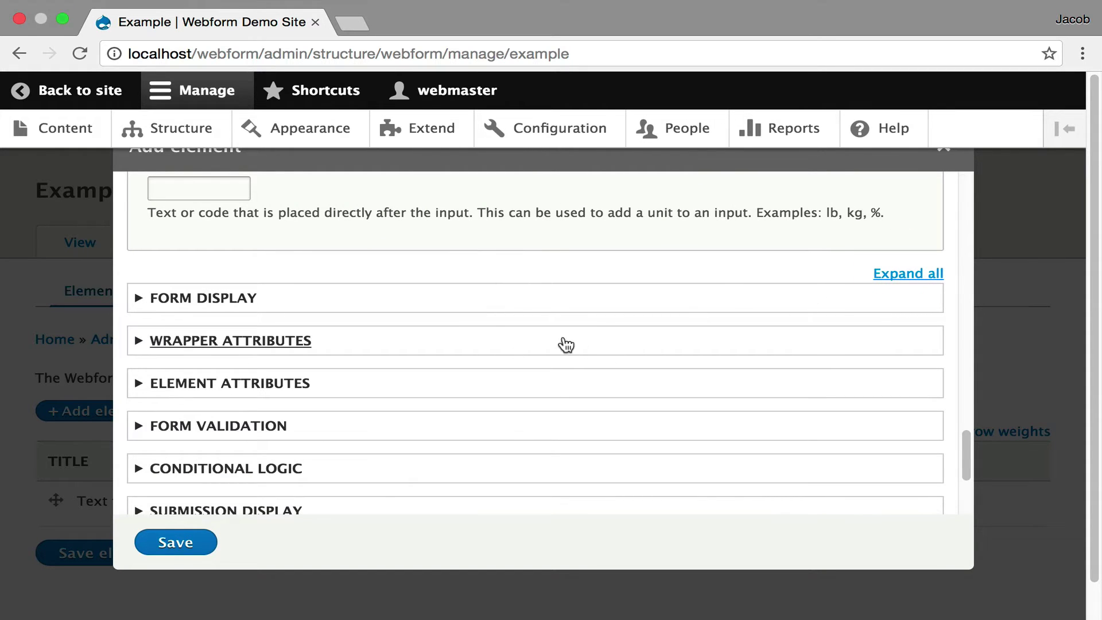
pyautogui.scroll(-5, 477, 320)
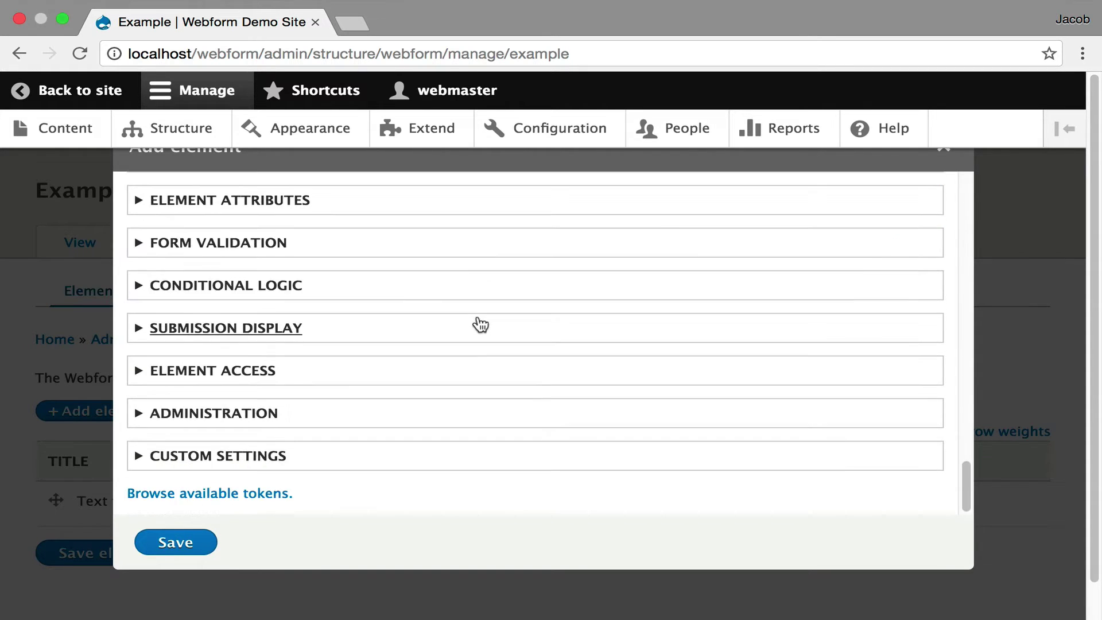
pyautogui.click(167, 542)
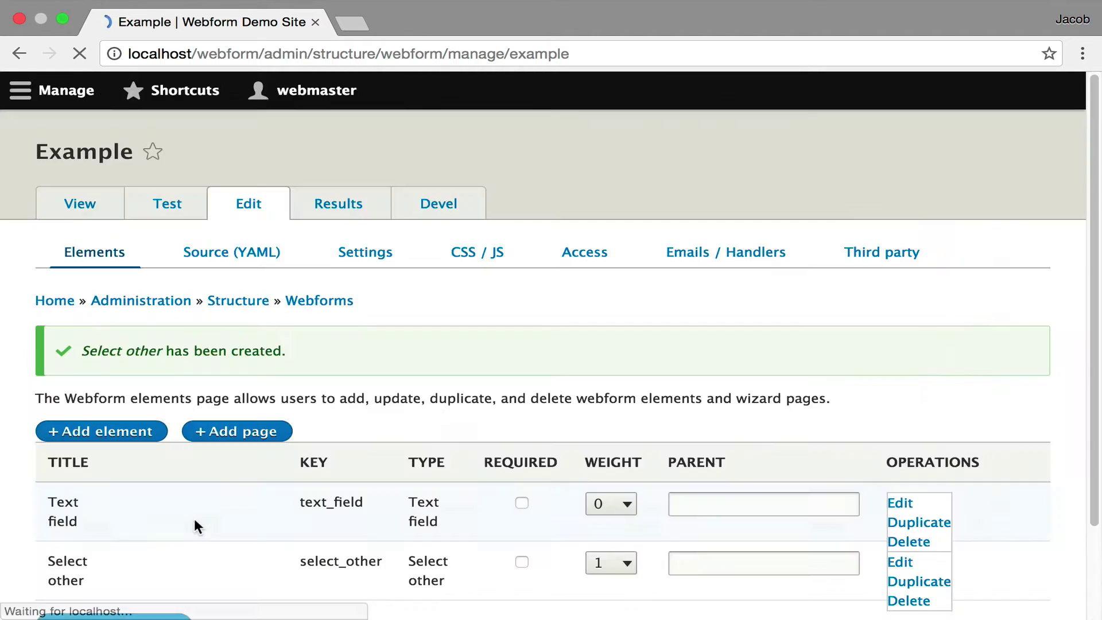
# View the form and set Select other to 'Other...', revealing the 'Enter other...' box
pyautogui.click(81, 243)
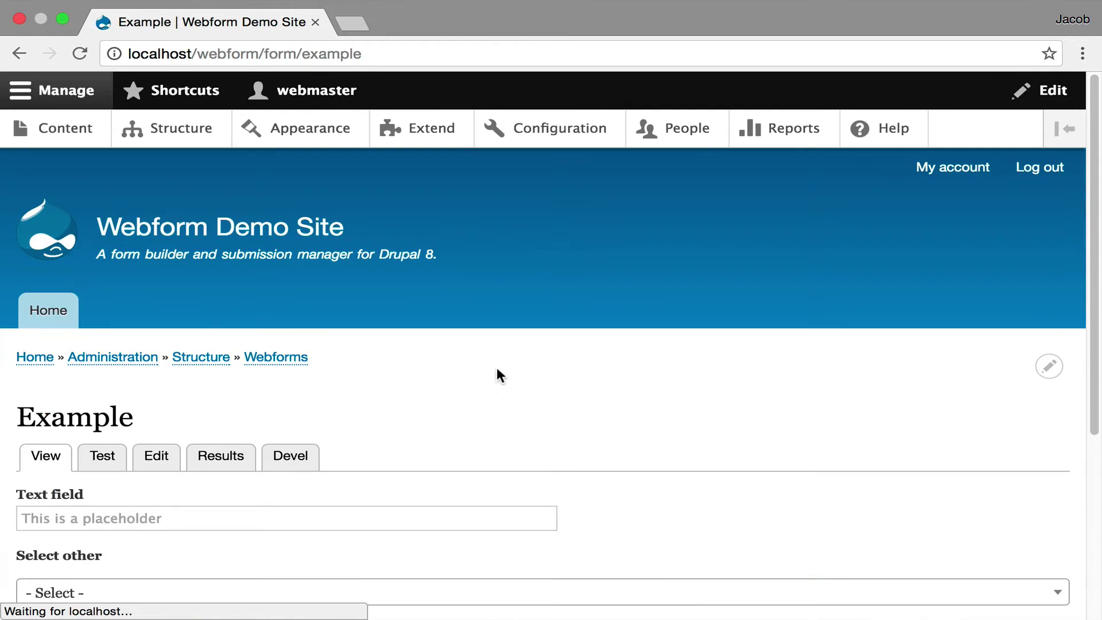
pyautogui.click(156, 566)
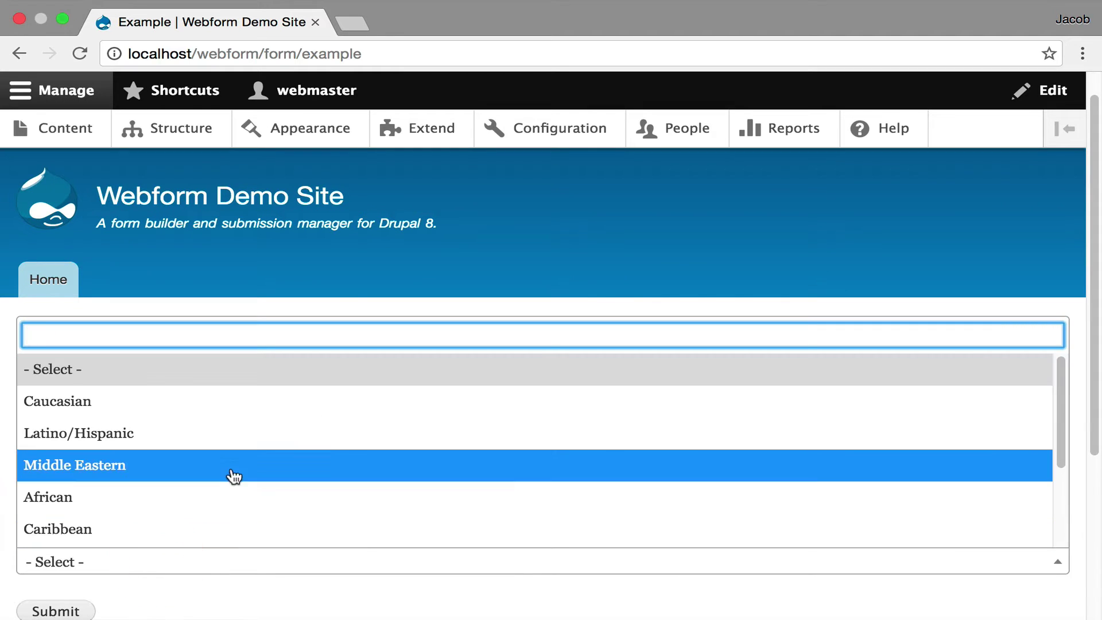
pyautogui.scroll(-5, 223, 448)
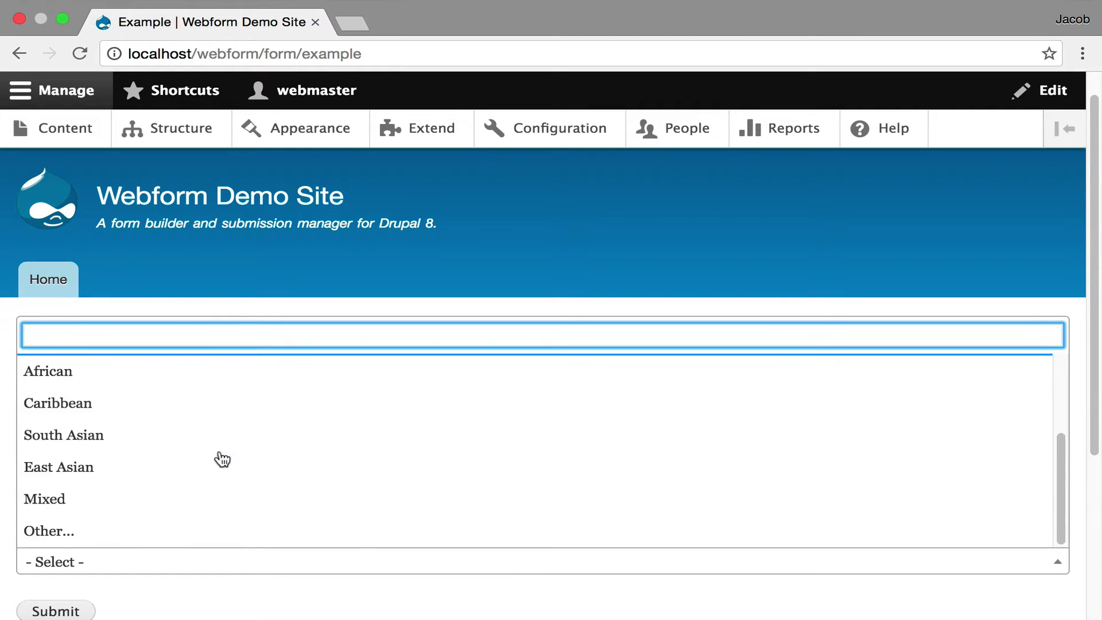
pyautogui.click(219, 454)
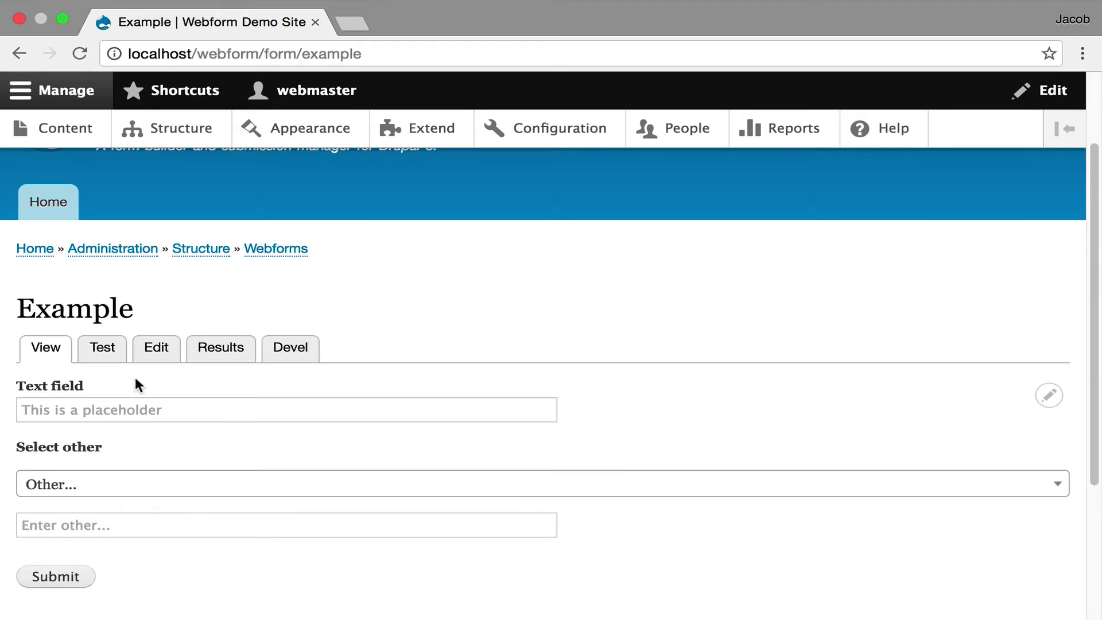
# Add a Toggle element titled 'Toggle'
pyautogui.click(155, 352)
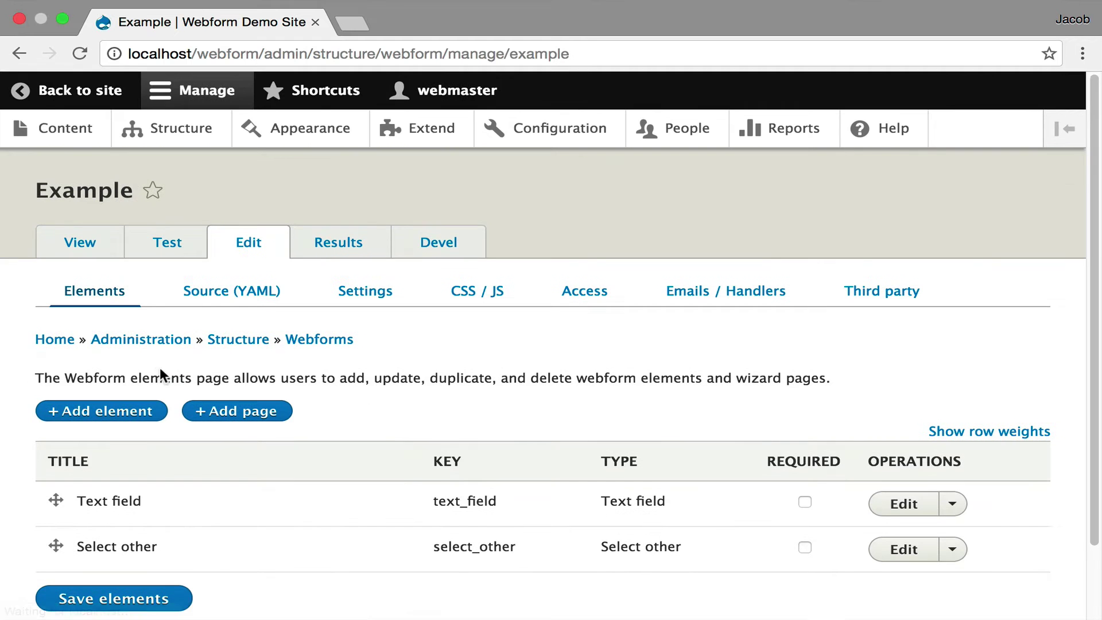
pyautogui.click(117, 412)
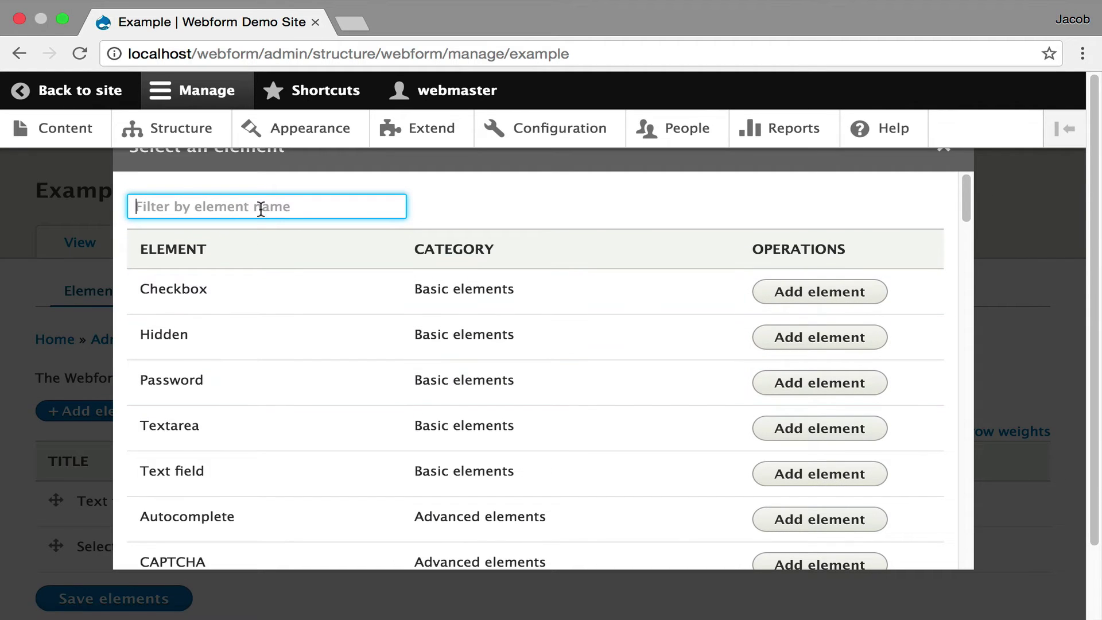
pyautogui.click(260, 209)
pyautogui.write('Togg')
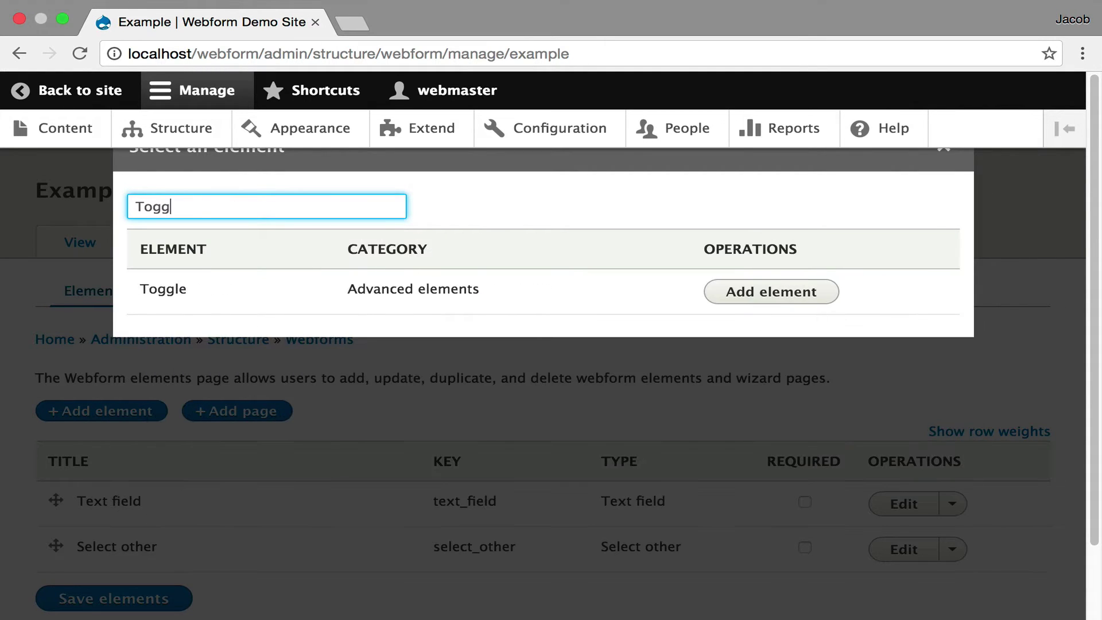
pyautogui.click(725, 293)
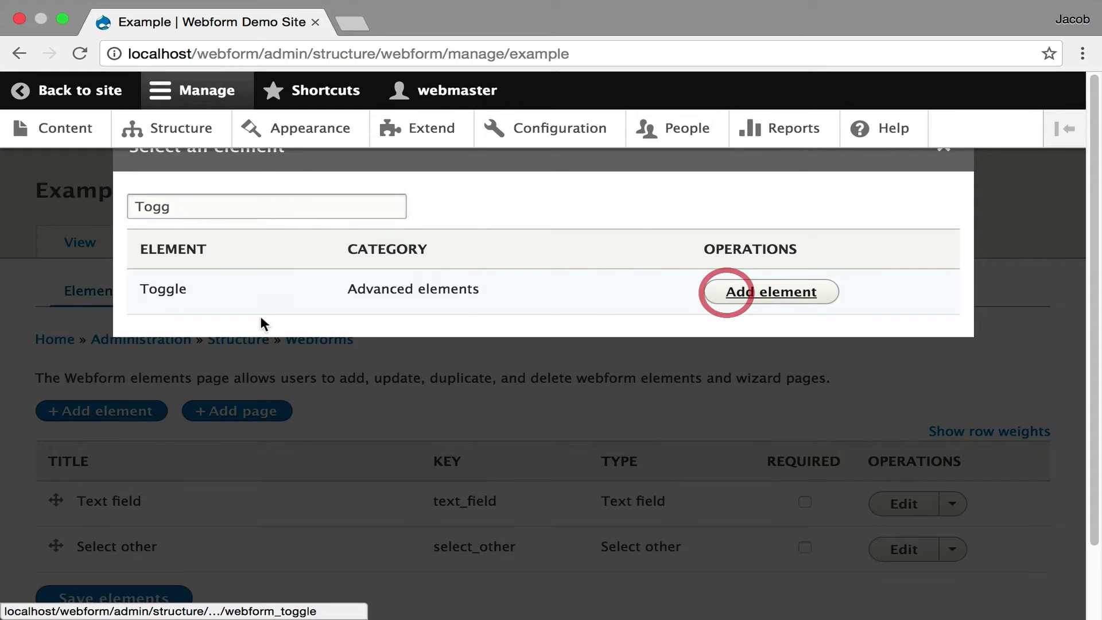
pyautogui.click(245, 317)
pyautogui.write('Toggle')
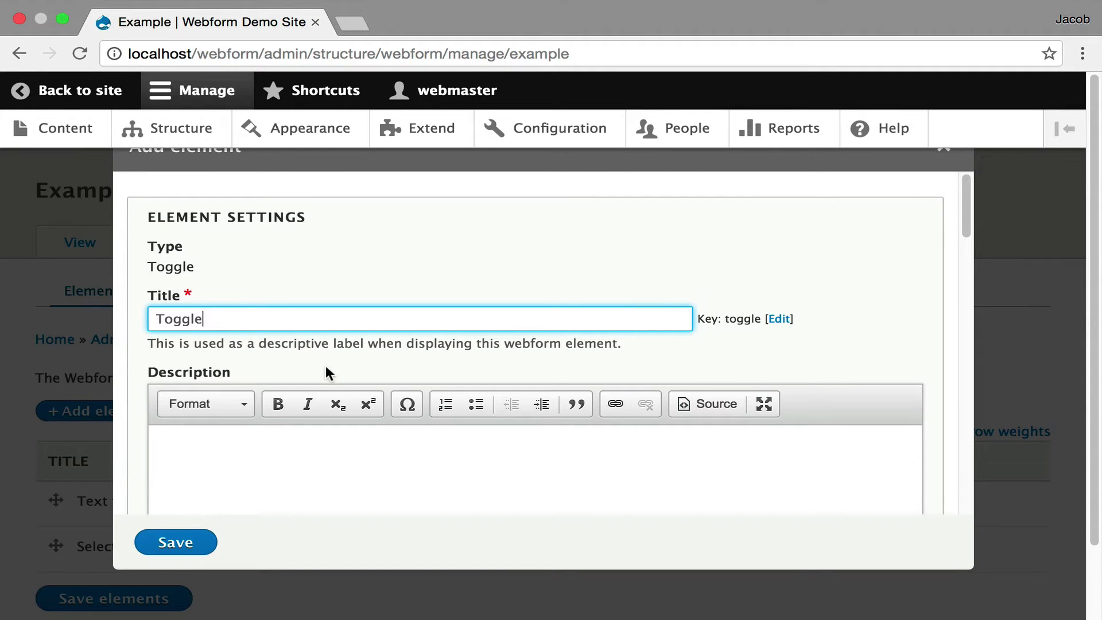
# Save the Toggle element, view the form, and return to editing elements
pyautogui.scroll(-8, 325, 365)
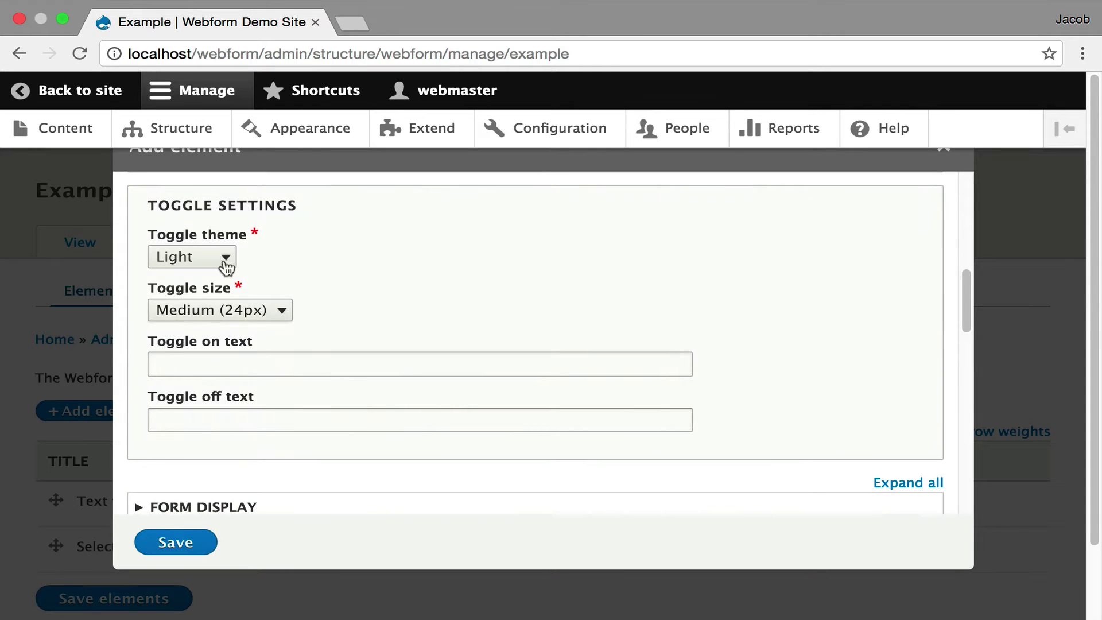
pyautogui.click(188, 545)
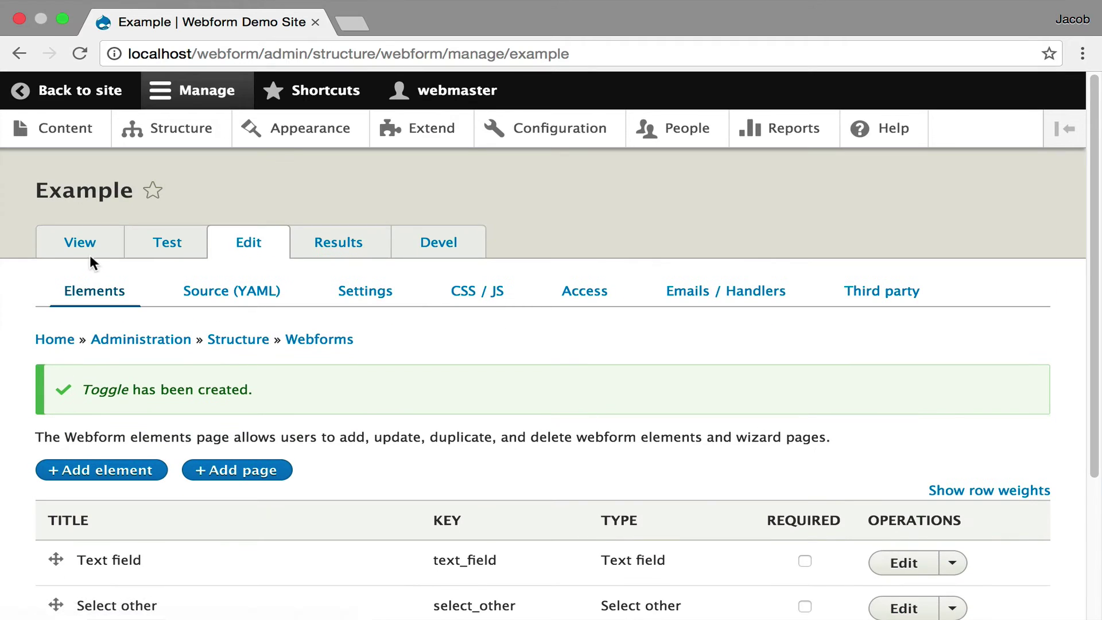
pyautogui.click(92, 252)
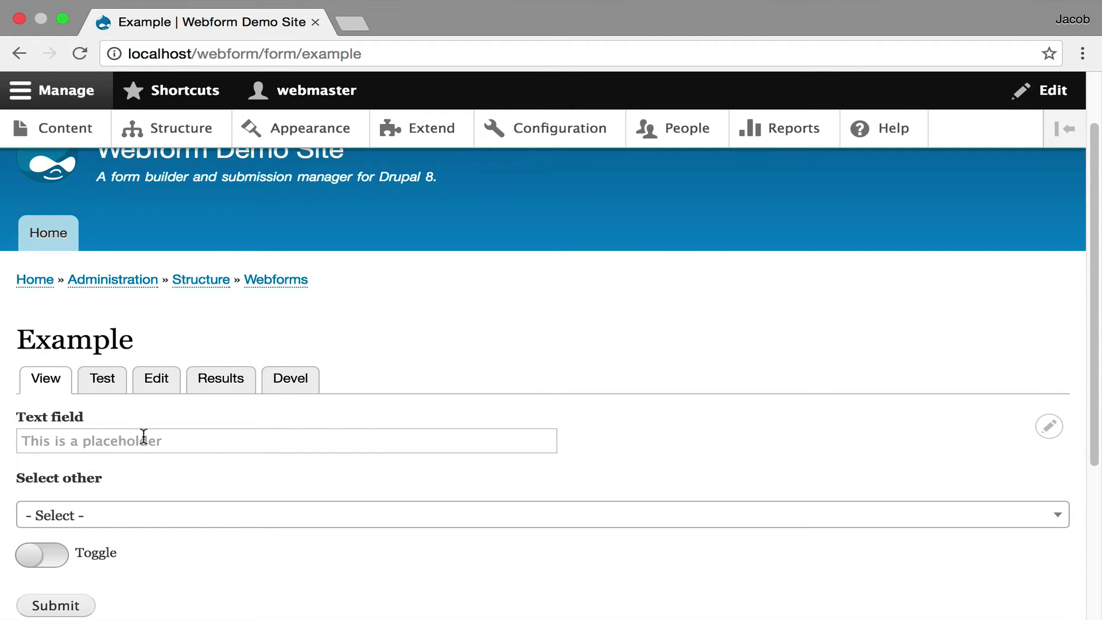
pyautogui.click(162, 385)
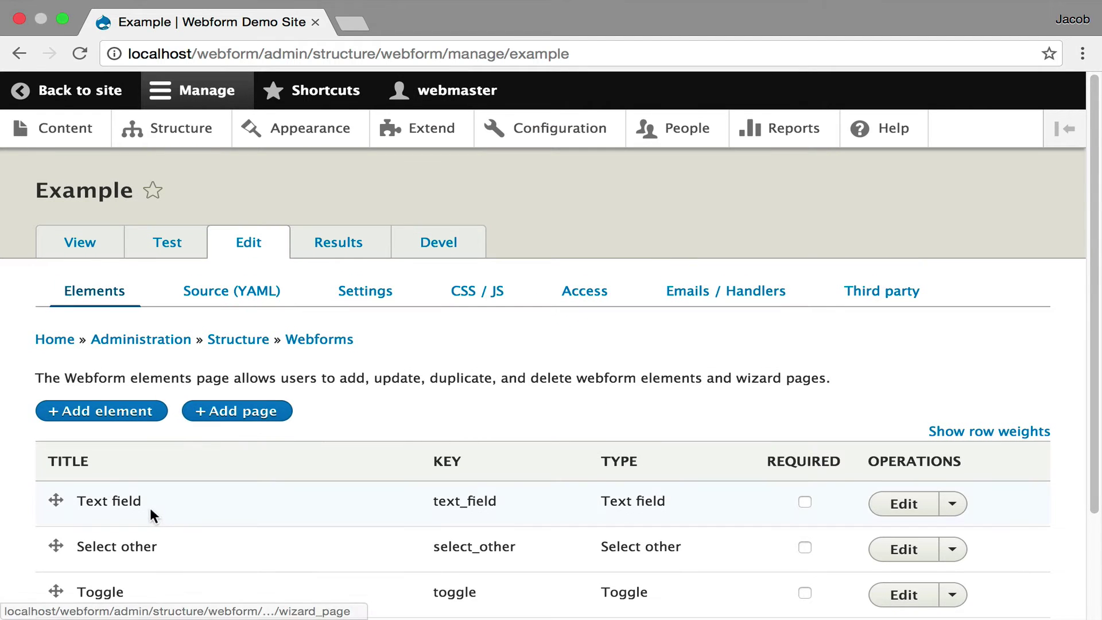
# Change the Toggle element's type to Checkbox and save it
pyautogui.scroll(-1, 150, 508)
pyautogui.click(901, 592)
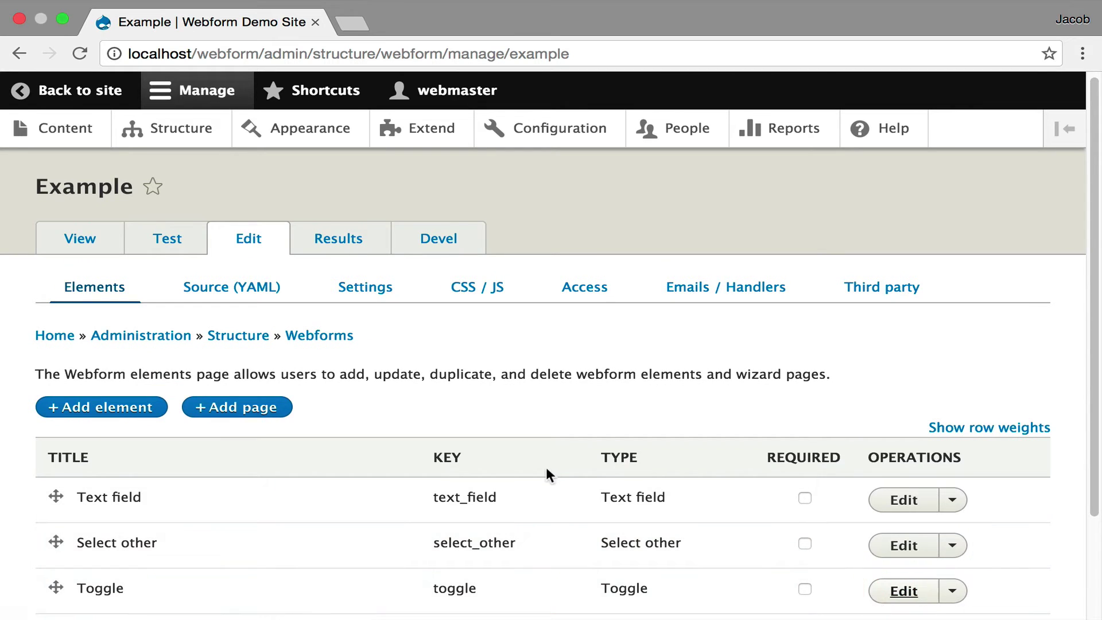
pyautogui.click(260, 268)
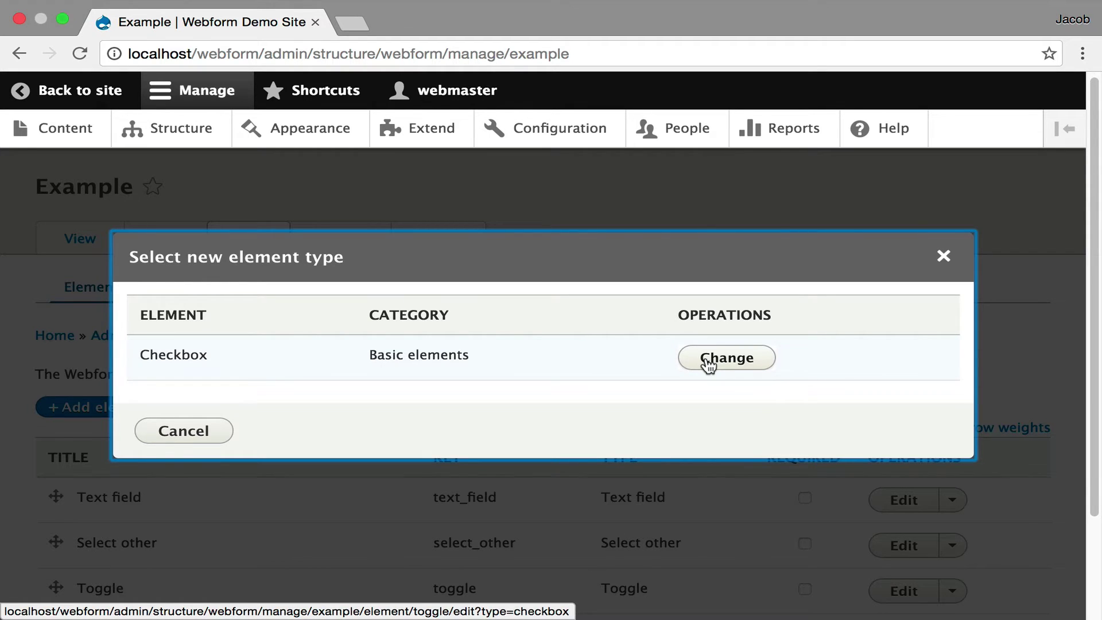
pyautogui.click(709, 360)
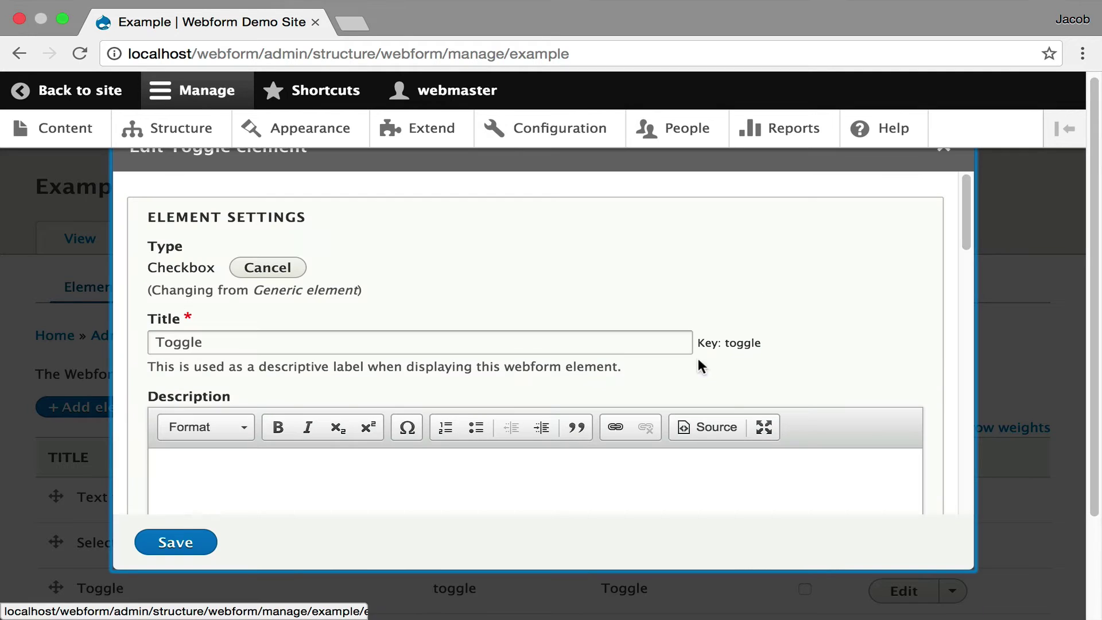
pyautogui.click(183, 543)
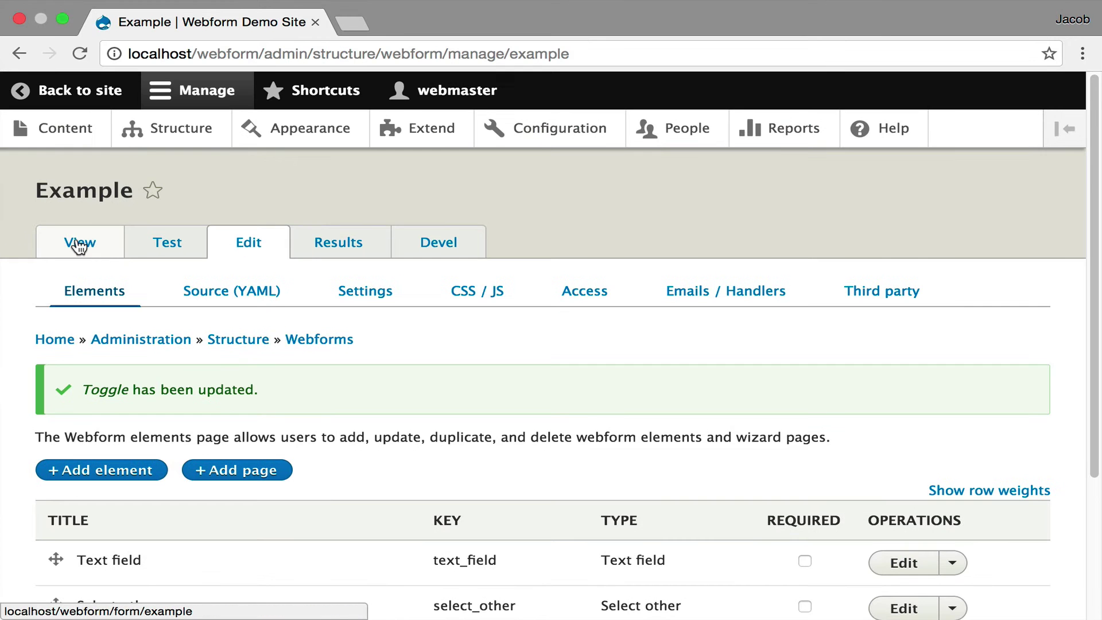
# Preview the form's new checkbox, then return to the elements list
pyautogui.click(79, 240)
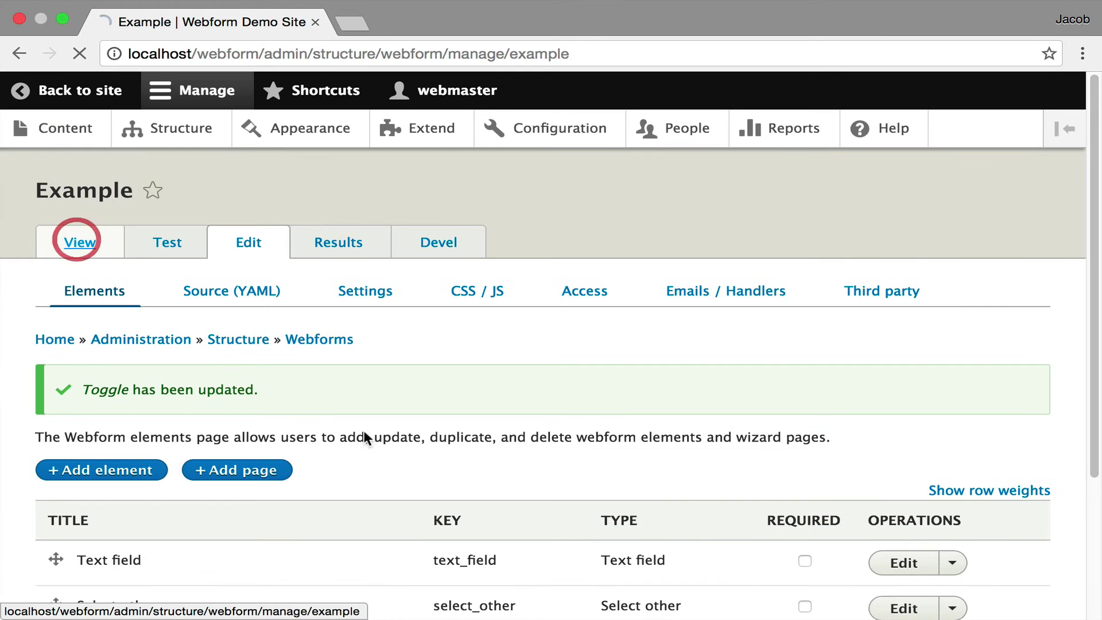
pyautogui.scroll(-2, 397, 459)
pyautogui.moveTo(249, 517)
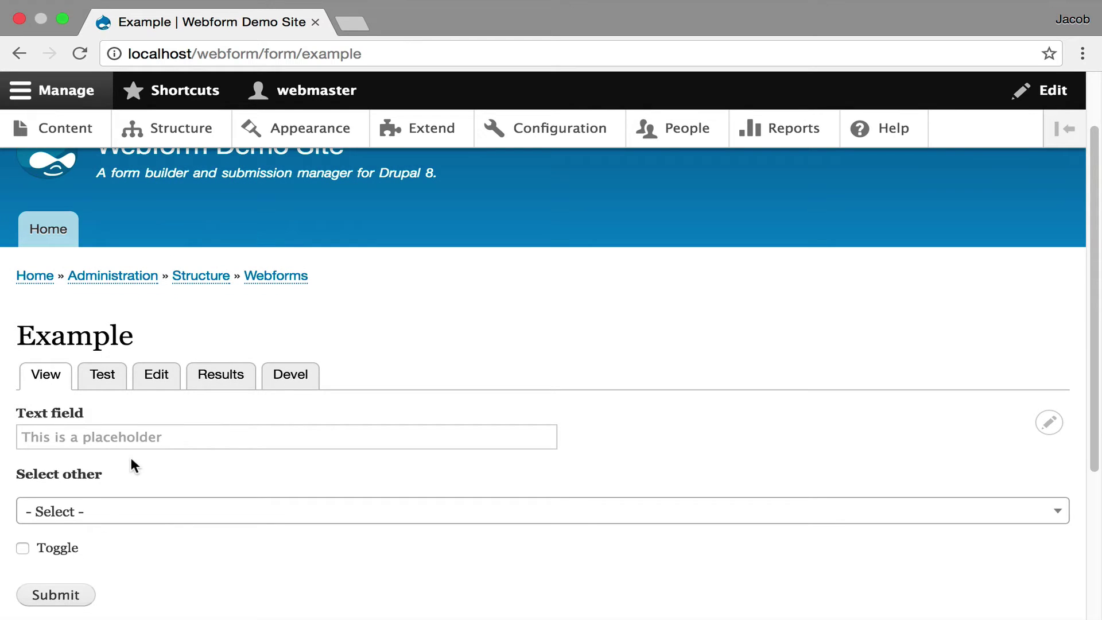
pyautogui.click(156, 384)
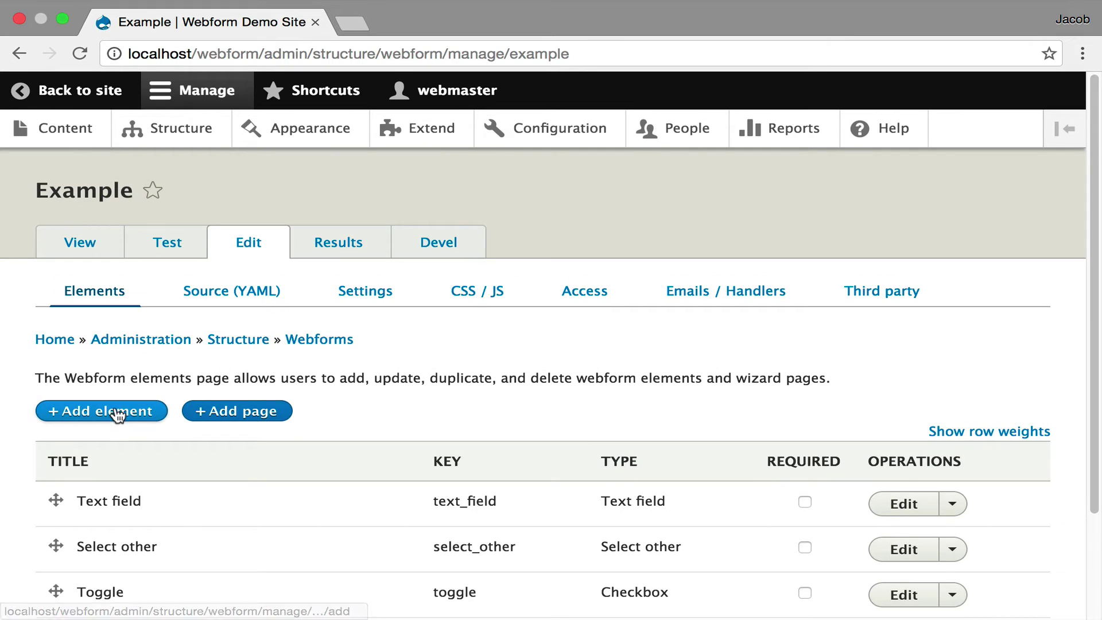
# Add an Address element titled 'Address'
pyautogui.click(116, 412)
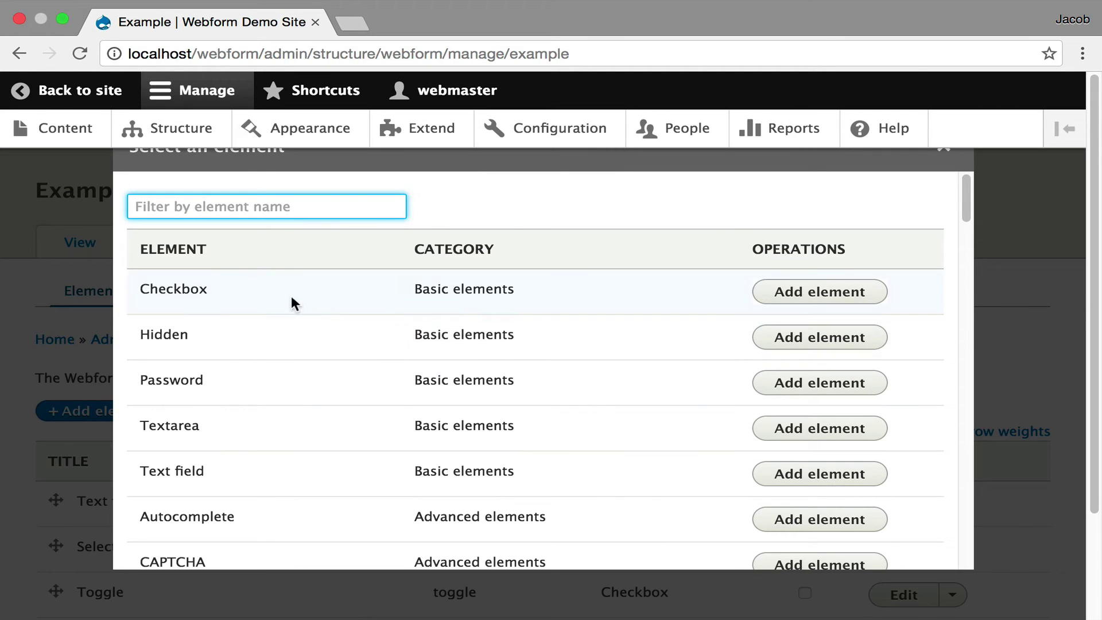
pyautogui.click(230, 210)
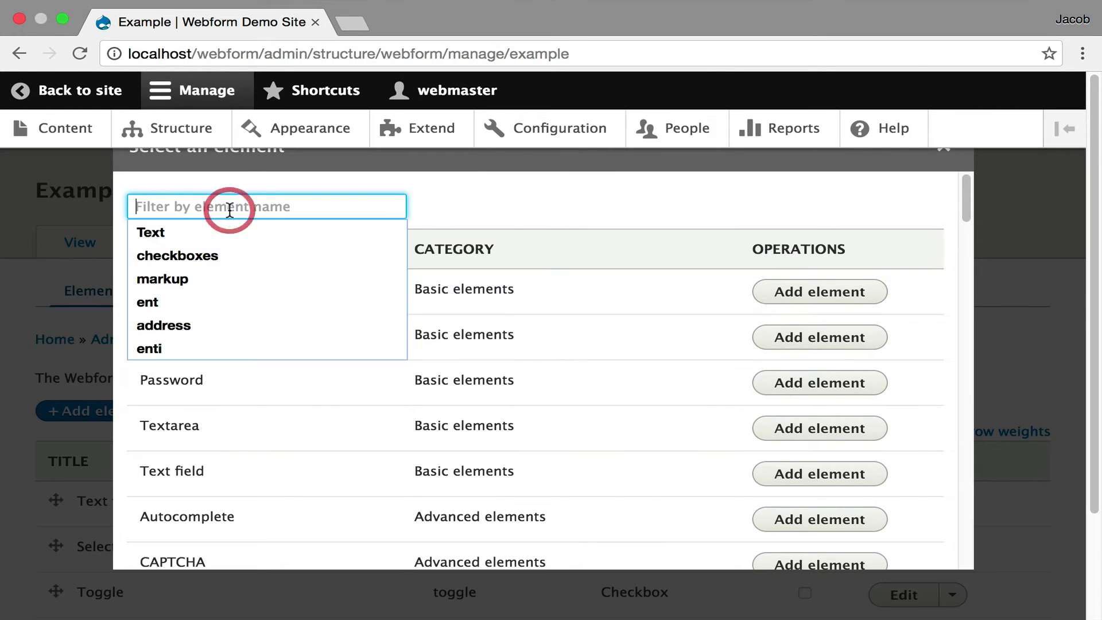
pyautogui.write('Address')
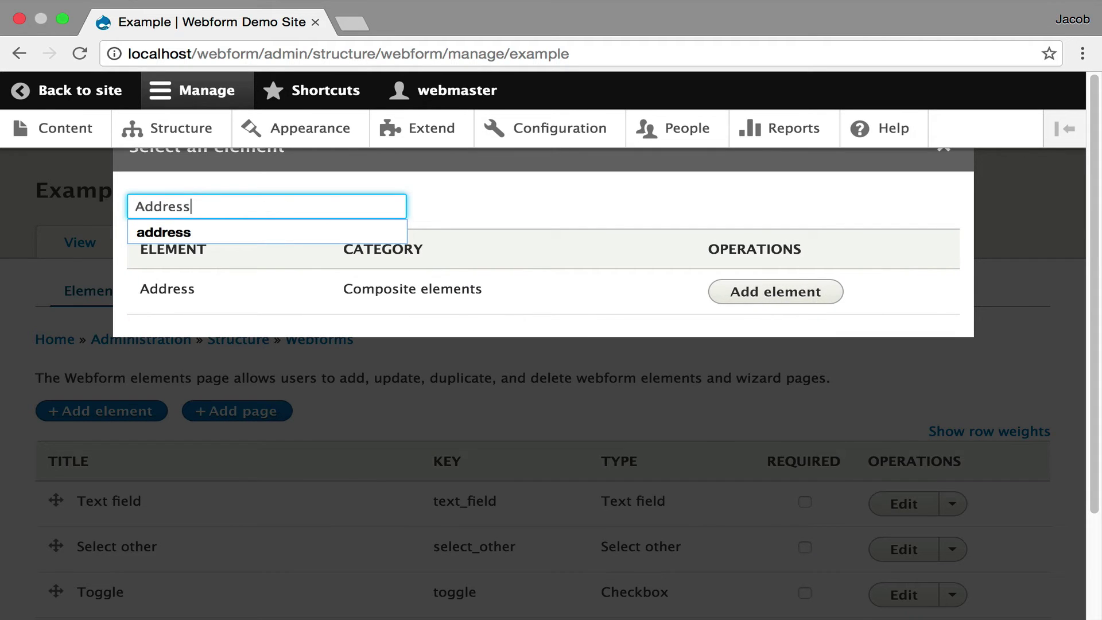
pyautogui.click(235, 231)
pyautogui.click(717, 293)
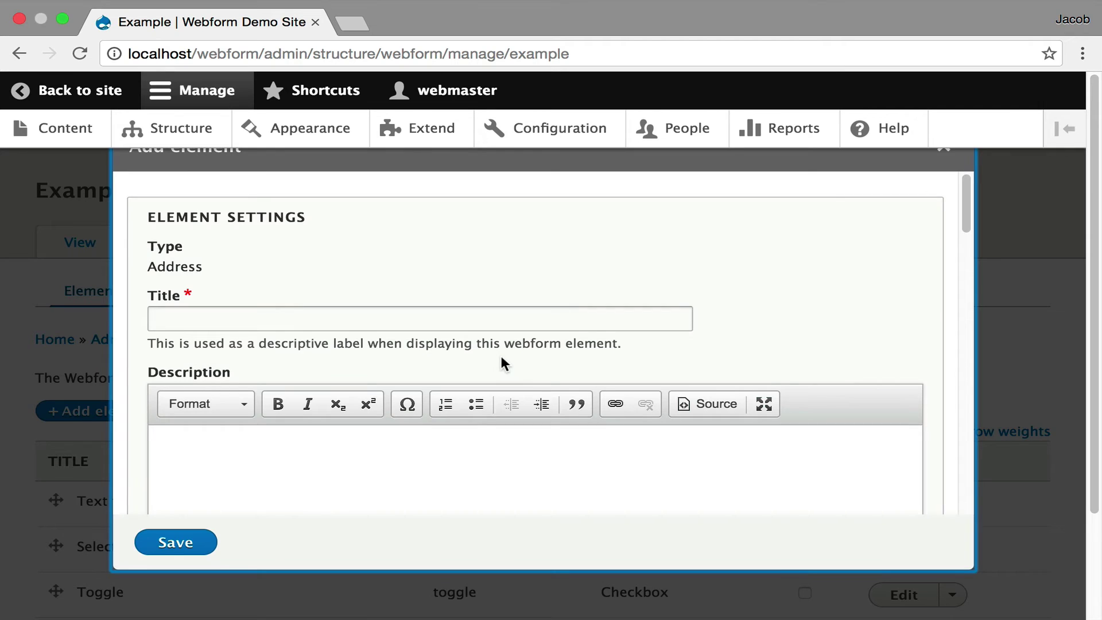
pyautogui.scroll(-3, 501, 358)
pyautogui.scroll(3, 501, 358)
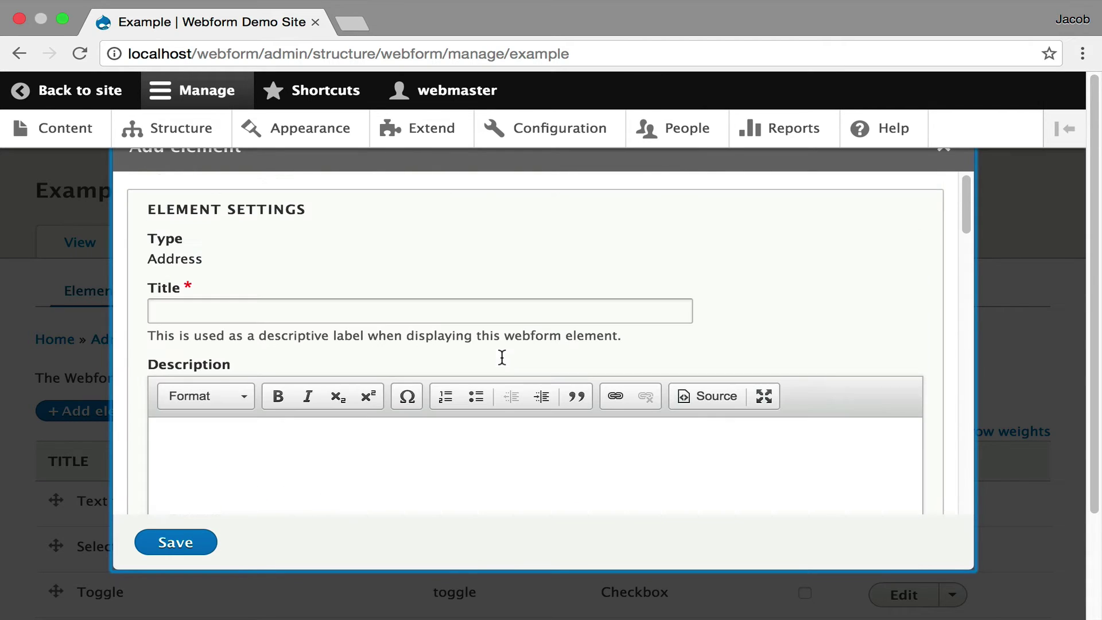
pyautogui.click(339, 310)
pyautogui.write('Address')
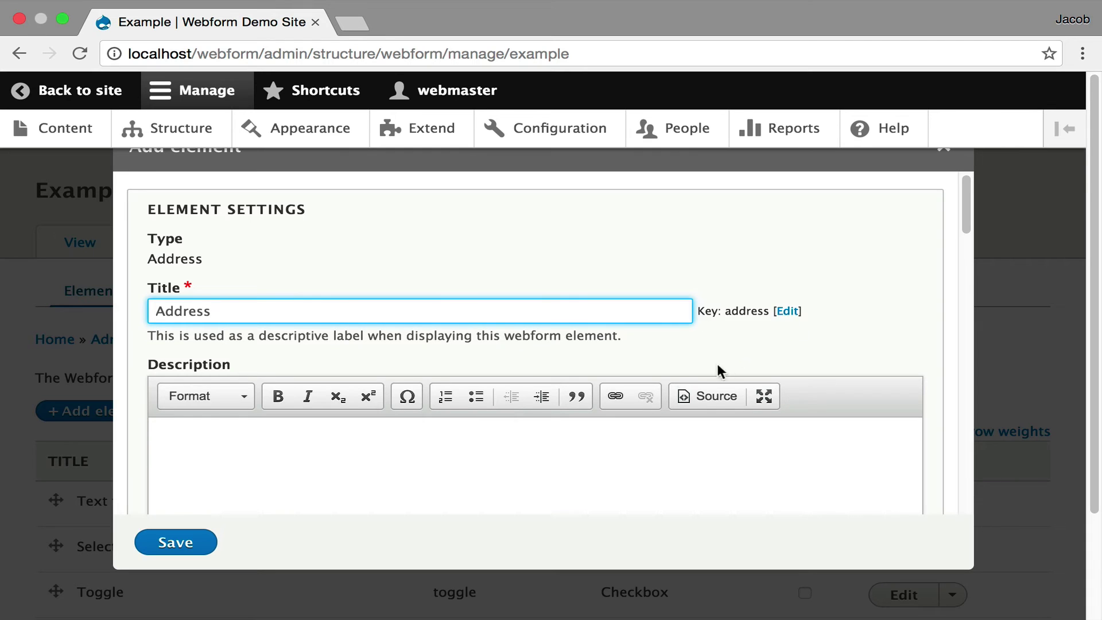
# Untick Visible for the address_2 second address line sub-field
pyautogui.scroll(-1, 439, 345)
pyautogui.scroll(-5, 439, 344)
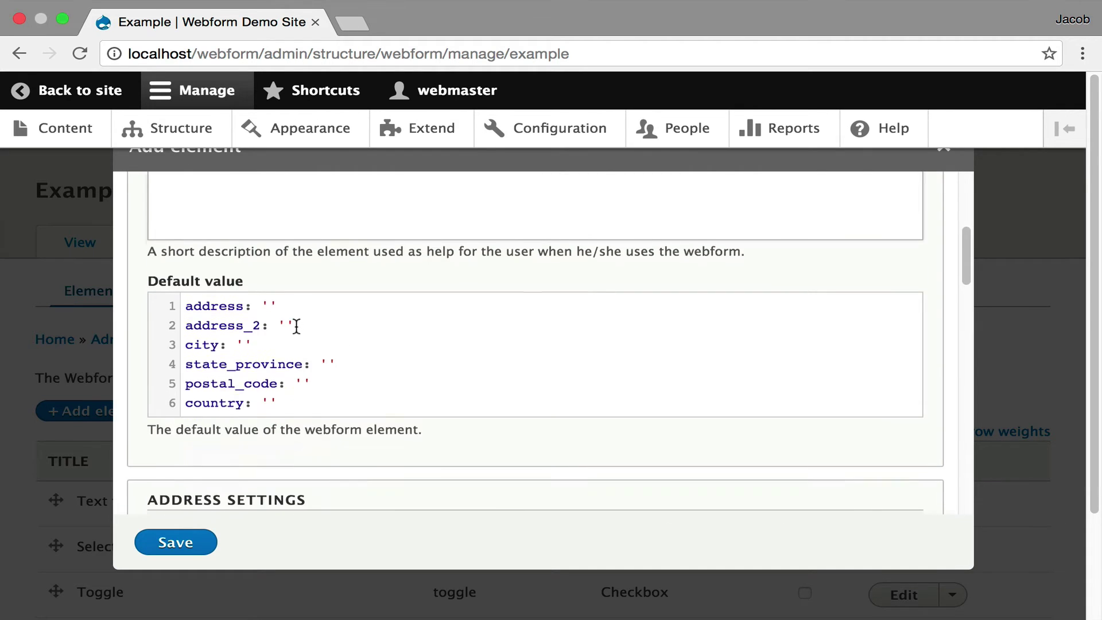
pyautogui.scroll(-5, 295, 325)
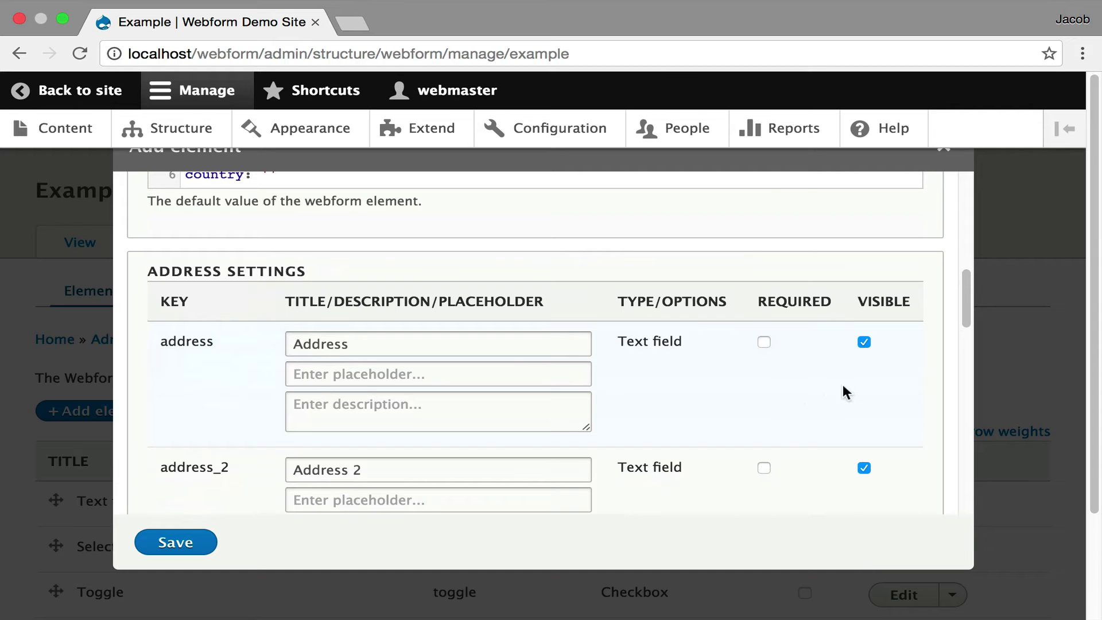
pyautogui.click(863, 465)
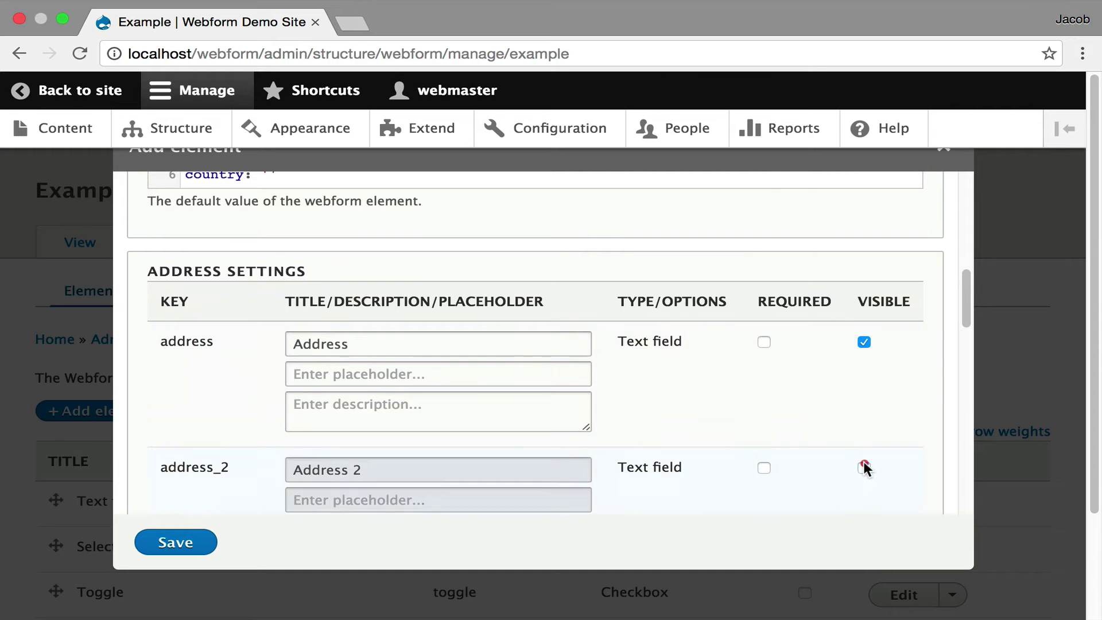
# Set the country options to Country codes and save the Address element
pyautogui.scroll(-4, 841, 419)
pyautogui.scroll(-5, 839, 414)
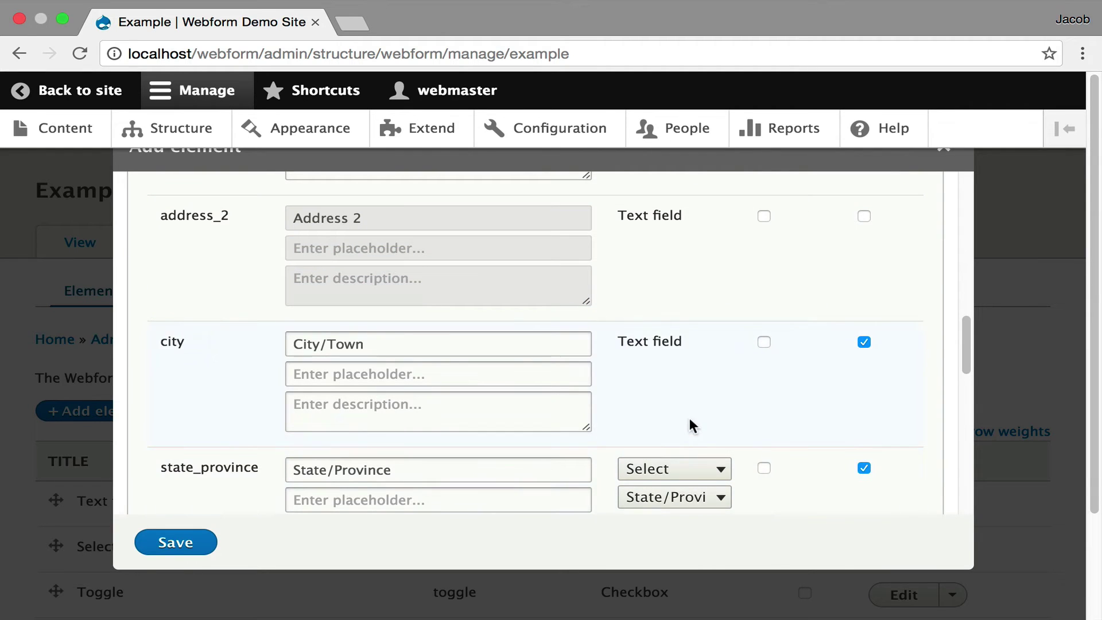
pyautogui.scroll(-8, 690, 411)
pyautogui.scroll(-2, 690, 412)
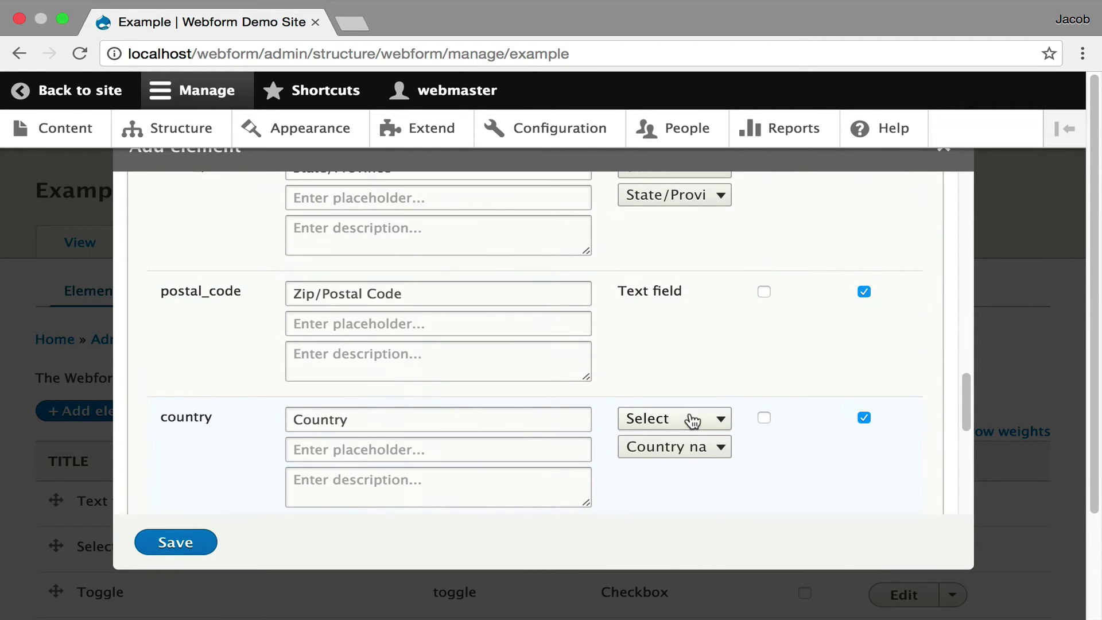
pyautogui.click(711, 454)
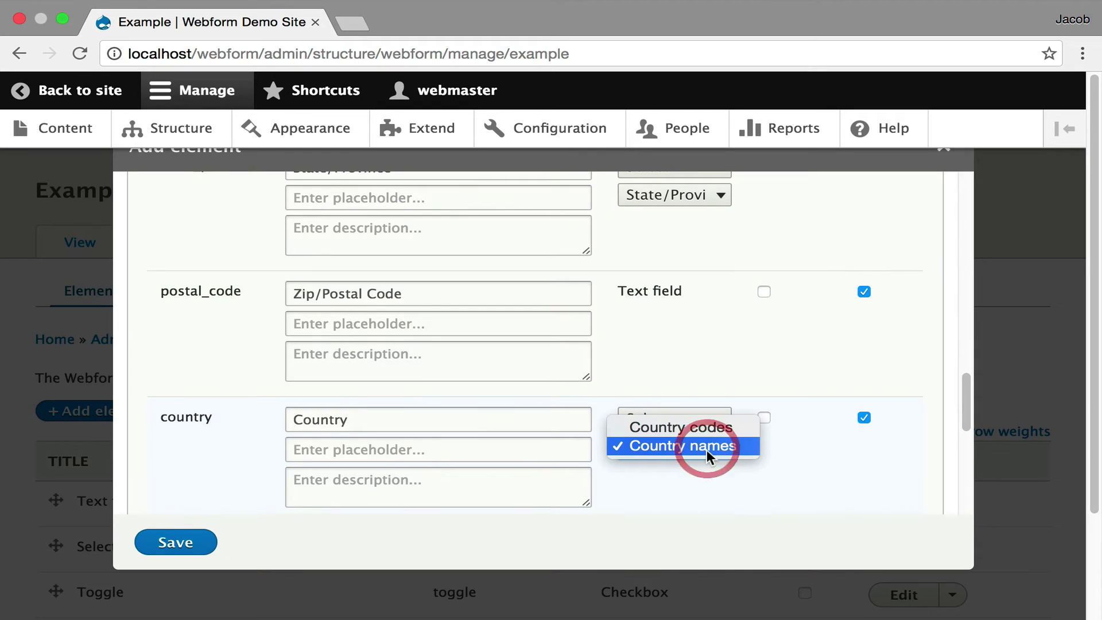
pyautogui.click(713, 432)
pyautogui.click(705, 427)
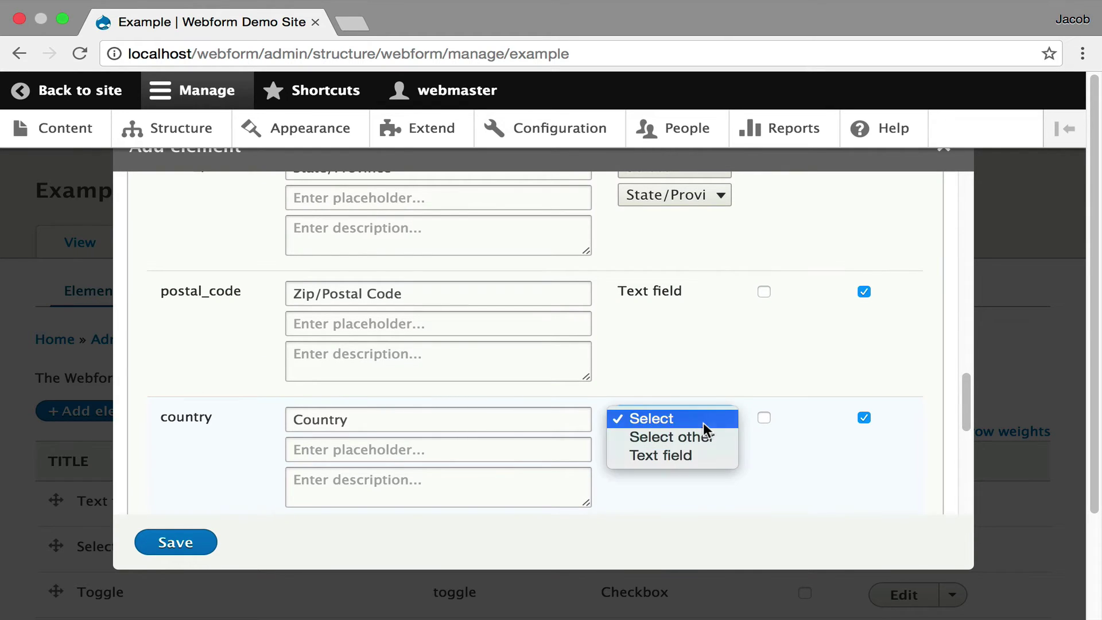
pyautogui.click(744, 482)
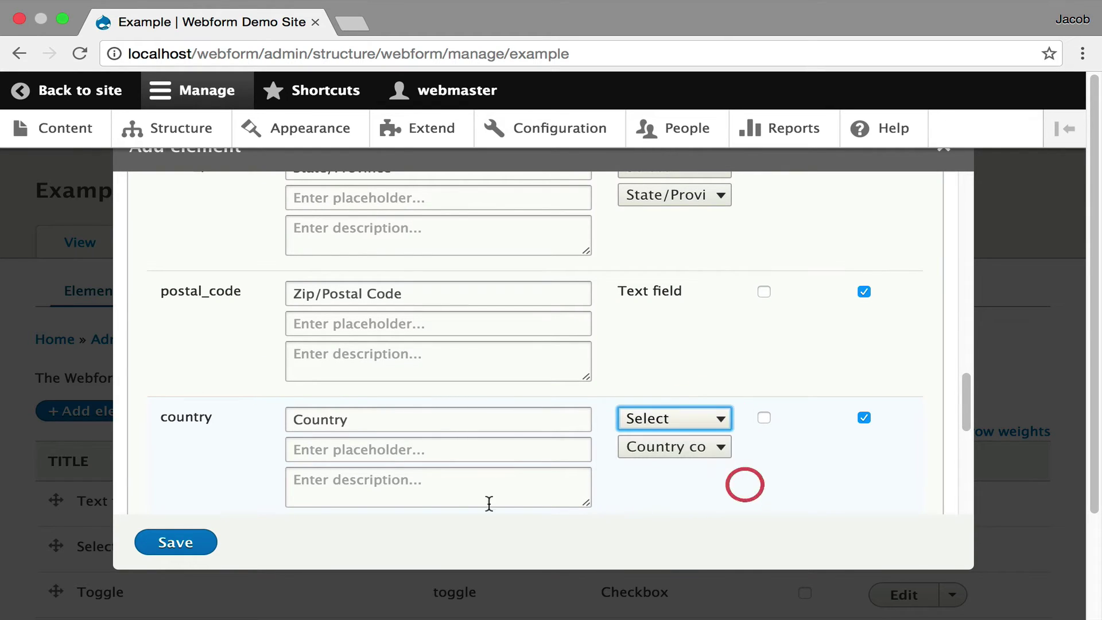
pyautogui.scroll(-5, 151, 467)
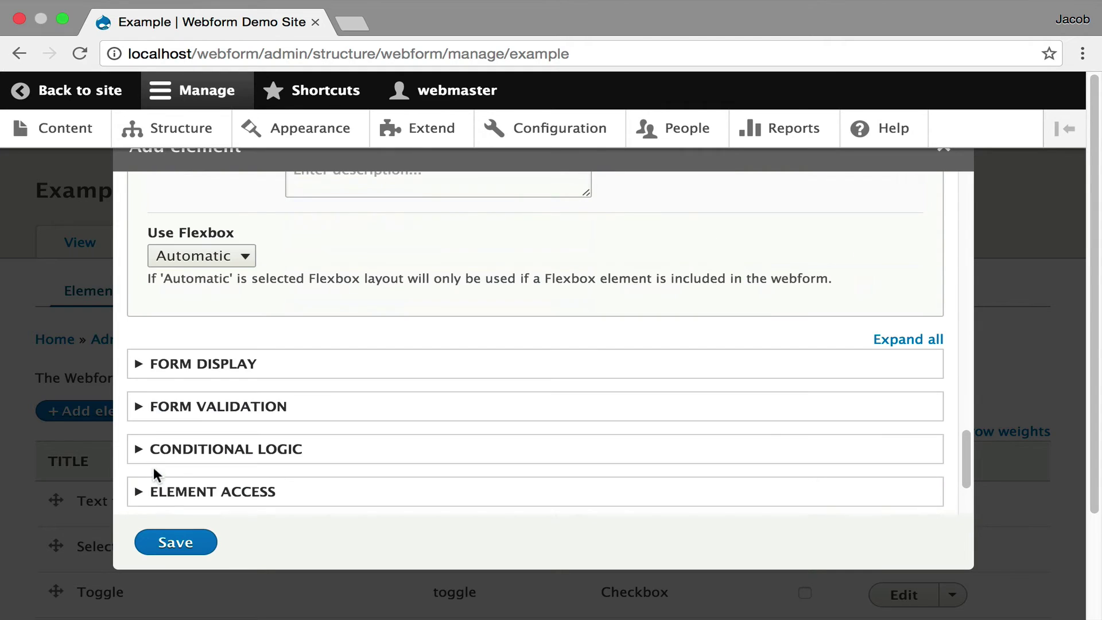
pyautogui.click(182, 543)
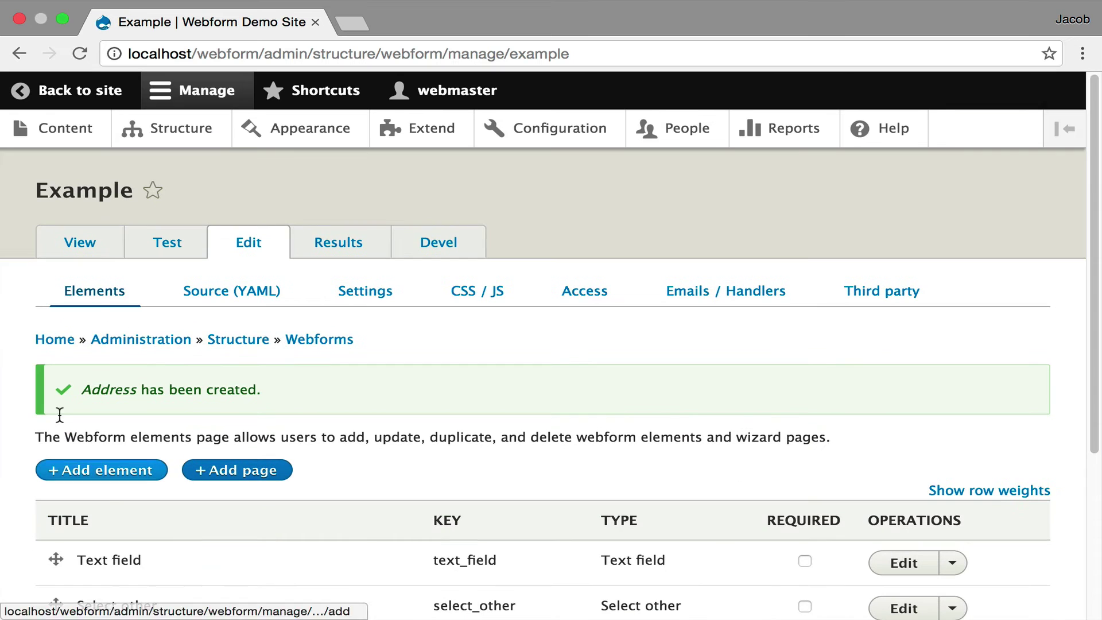
# Preview the live form's new Address, City/Town, State, Zip and Country fields, then return to the elements list
pyautogui.click(72, 246)
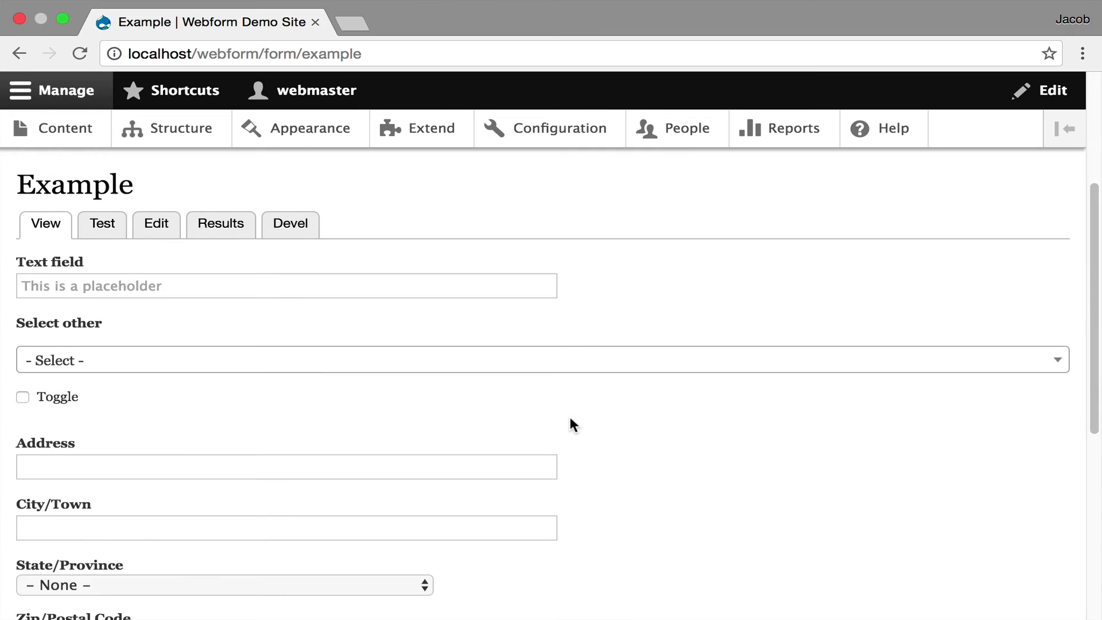
pyautogui.scroll(-5, 240, 432)
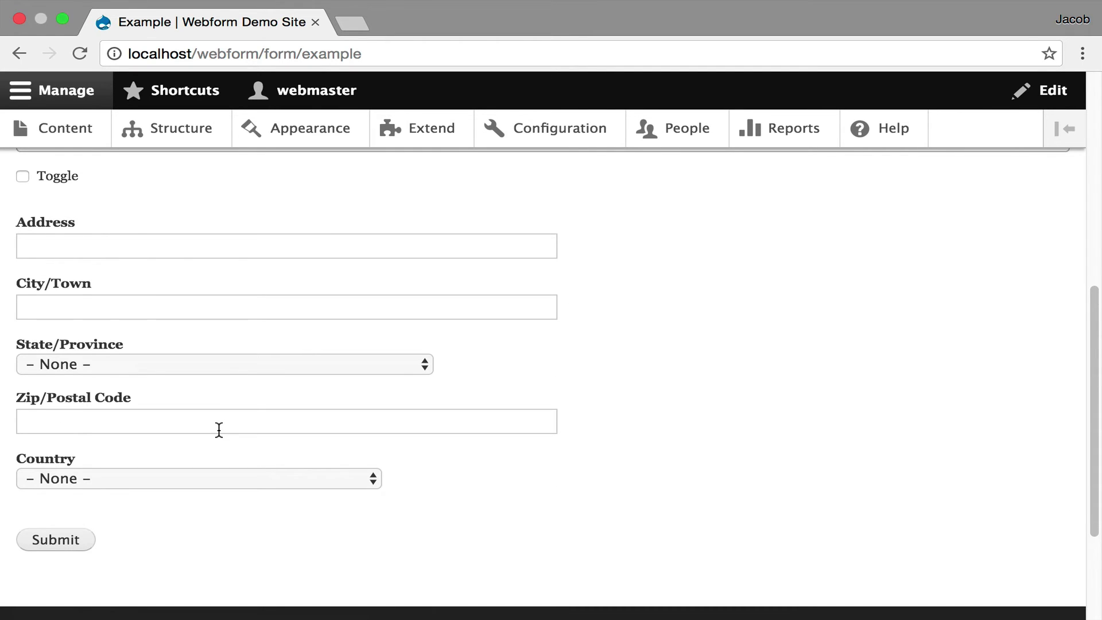
pyautogui.scroll(5, 209, 428)
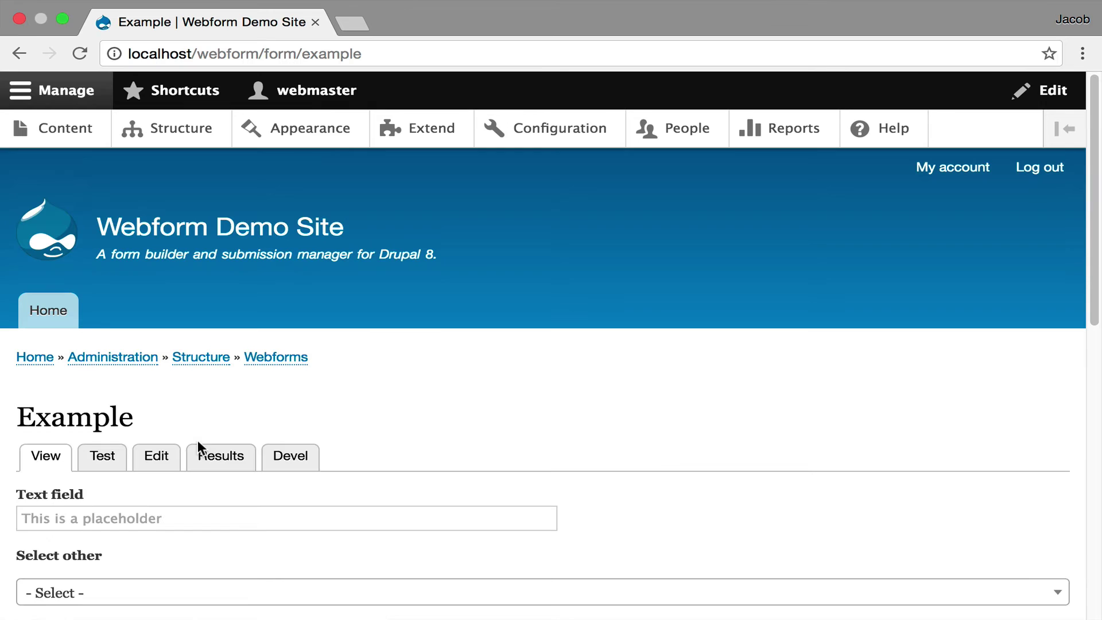
pyautogui.click(150, 459)
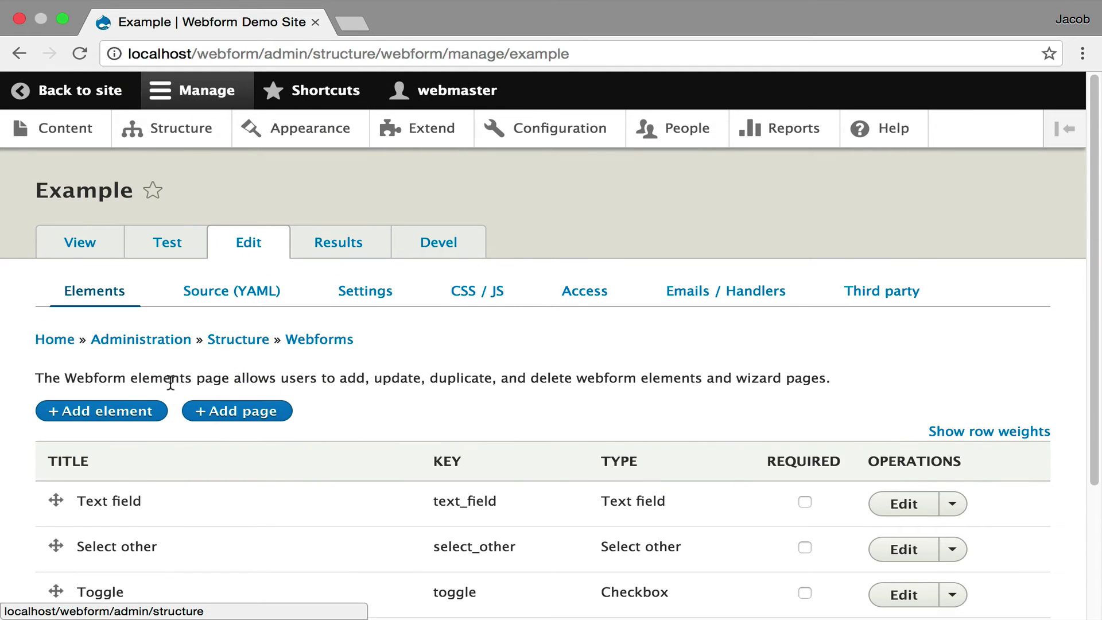
# Add a Details element titled 'Your Information' to the Example webform
pyautogui.click(130, 411)
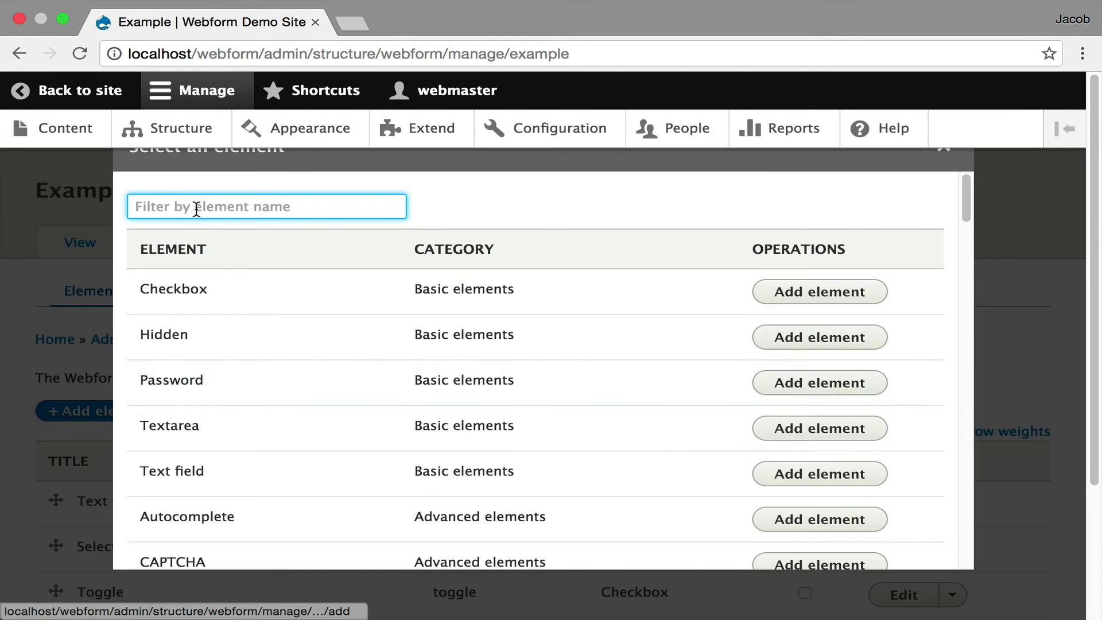
pyautogui.click(196, 208)
pyautogui.write('Detail')
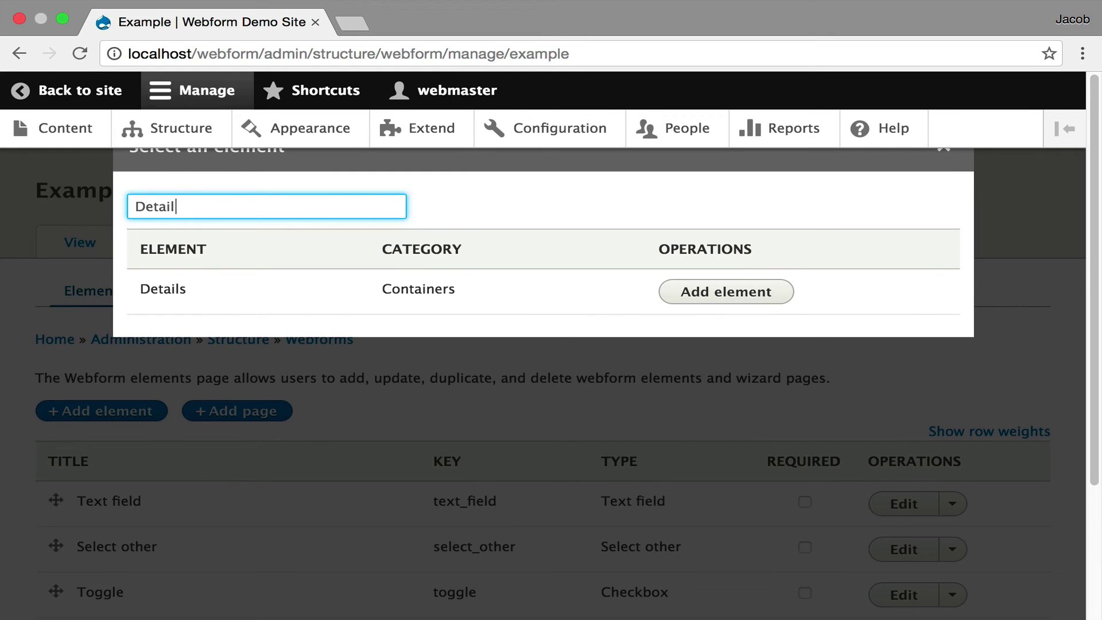
pyautogui.click(671, 296)
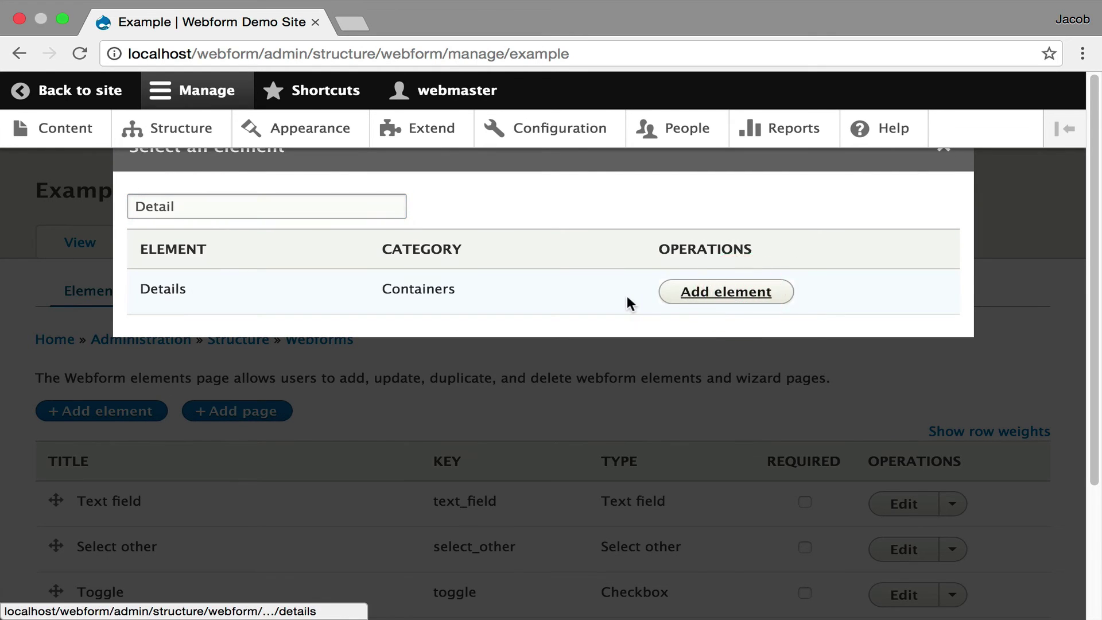
pyautogui.click(466, 319)
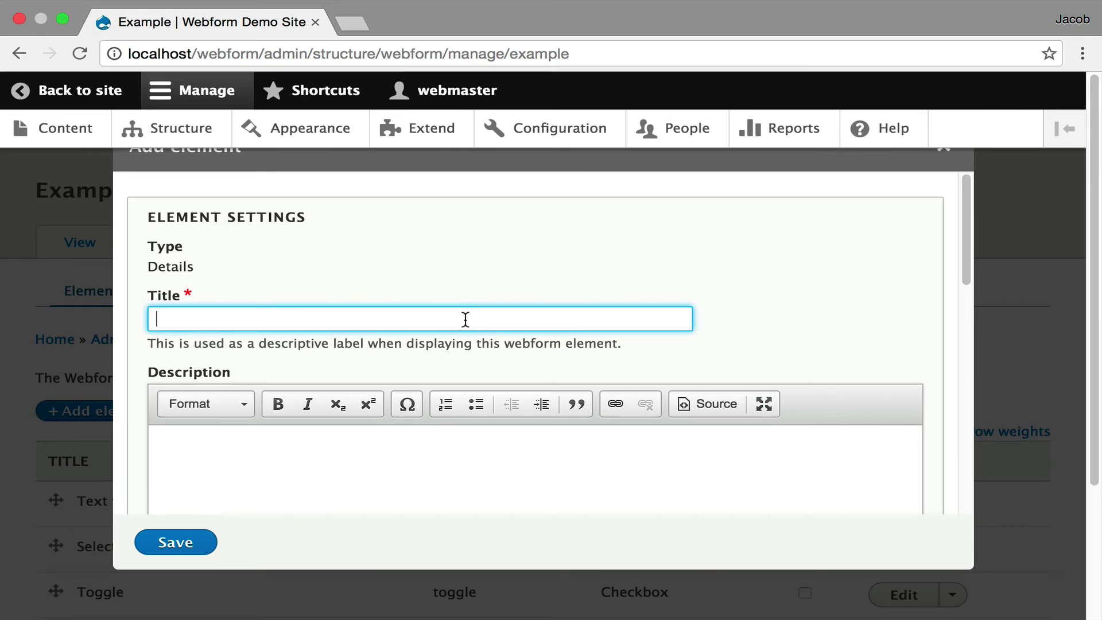
pyautogui.write('Your Information')
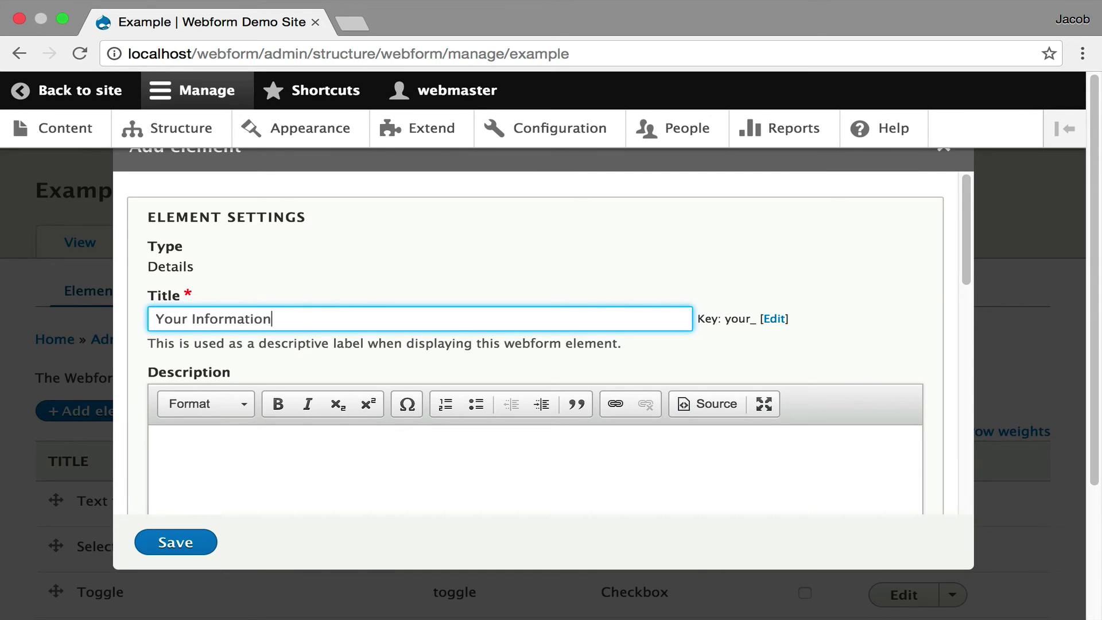
pyautogui.click(180, 546)
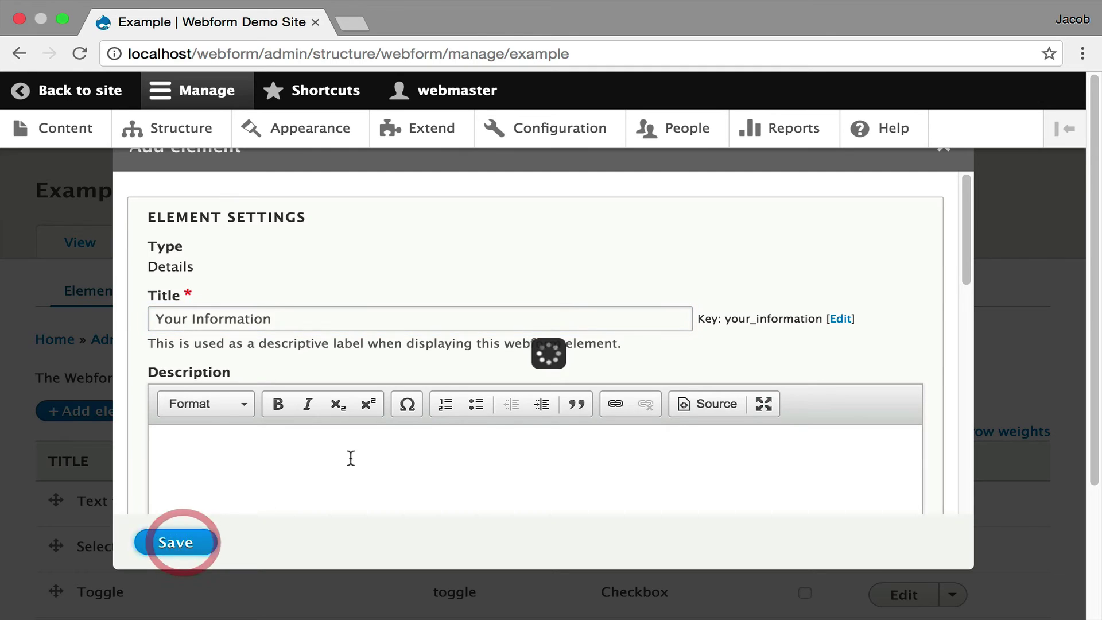
# Move Your Information to the top, nest Text field, Select other and Toggle under it, and save the elements
pyautogui.scroll(-3, 264, 455)
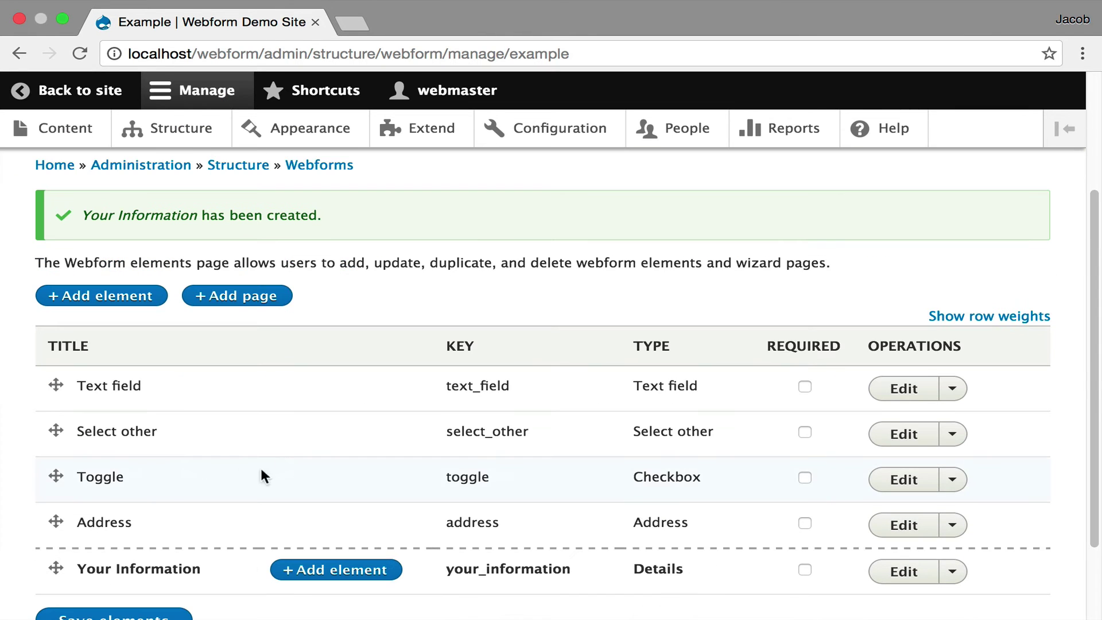
pyautogui.moveTo(64, 549); pyautogui.dragTo(49, 390)
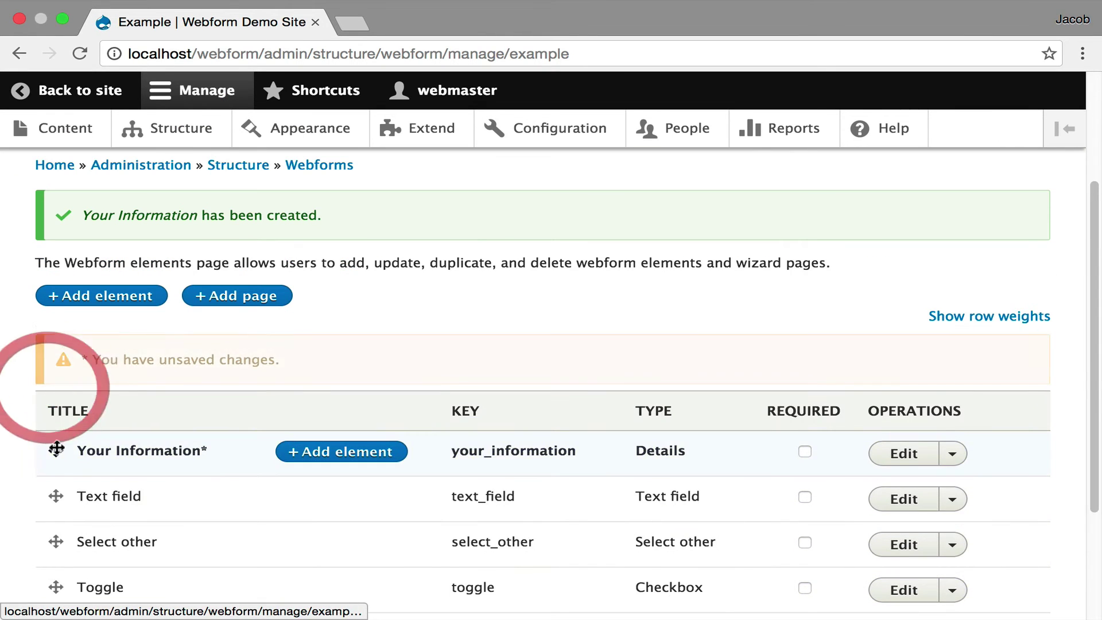
pyautogui.moveTo(53, 488); pyautogui.dragTo(79, 494)
pyautogui.moveTo(56, 541); pyautogui.dragTo(84, 539)
pyautogui.moveTo(57, 584); pyautogui.dragTo(84, 583)
pyautogui.scroll(-2, 111, 496)
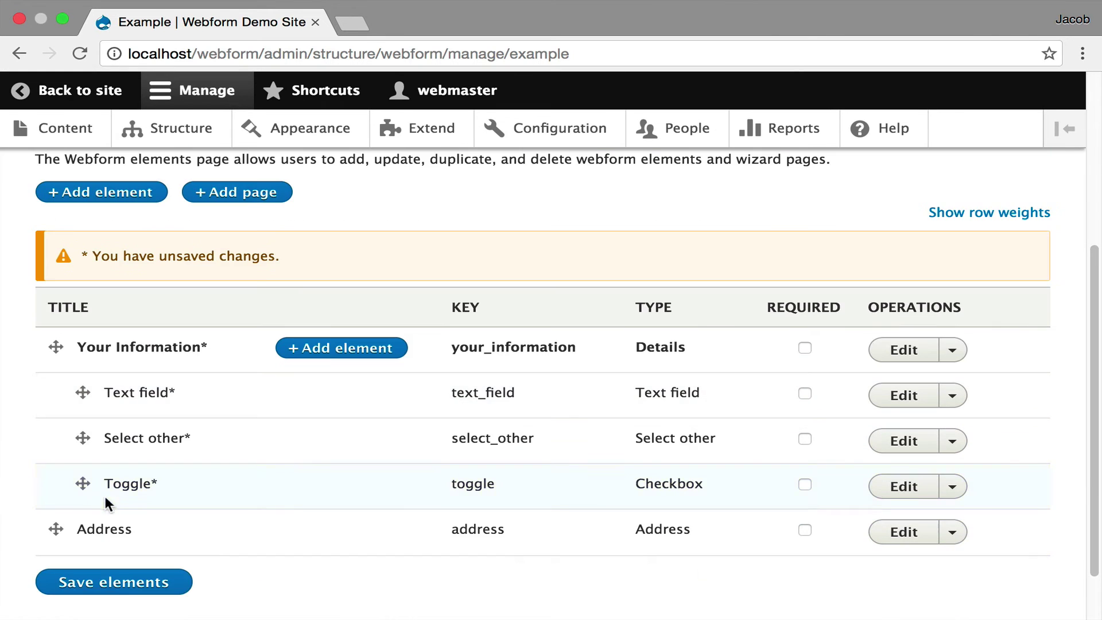
pyautogui.click(122, 585)
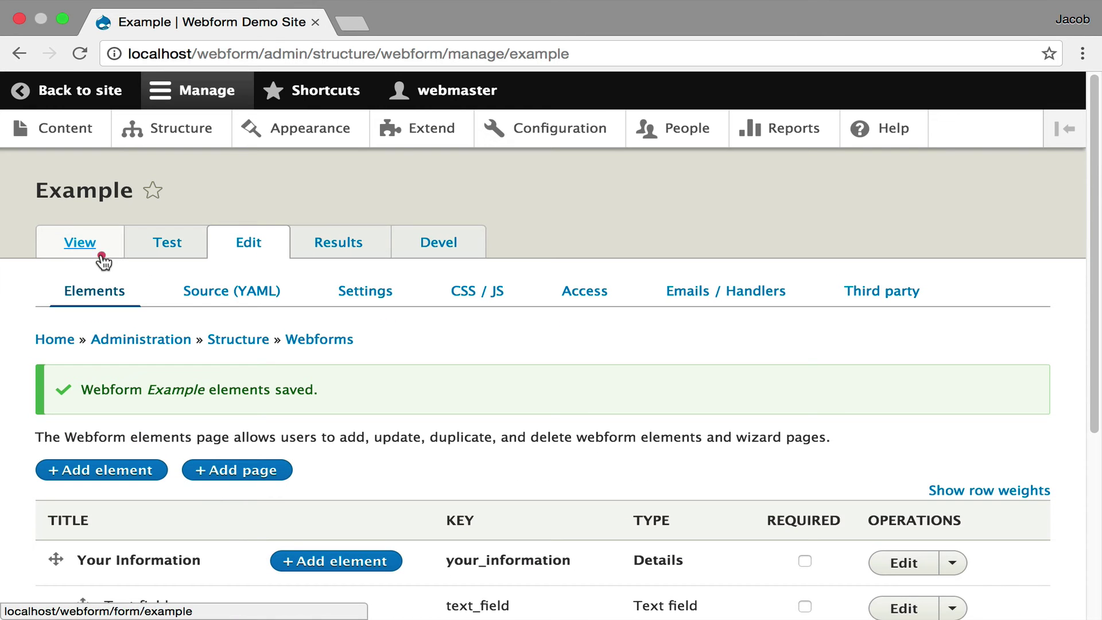
# Check the expanded Your Information section on the live form, then return to editing
pyautogui.click(86, 253)
pyautogui.scroll(-2, 482, 453)
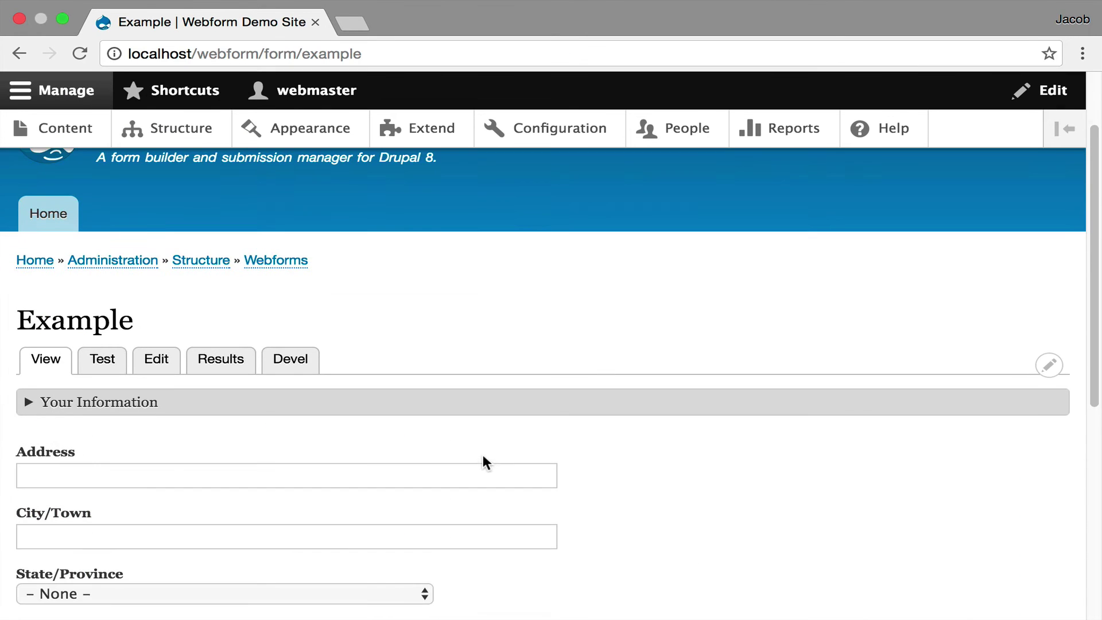
pyautogui.click(329, 403)
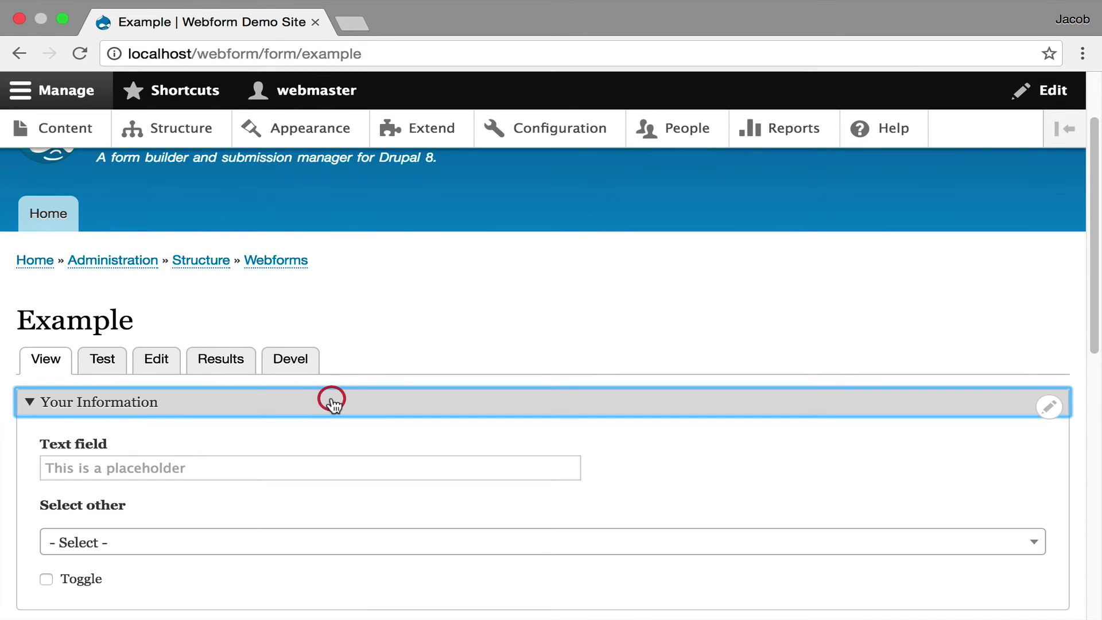
pyautogui.click(158, 360)
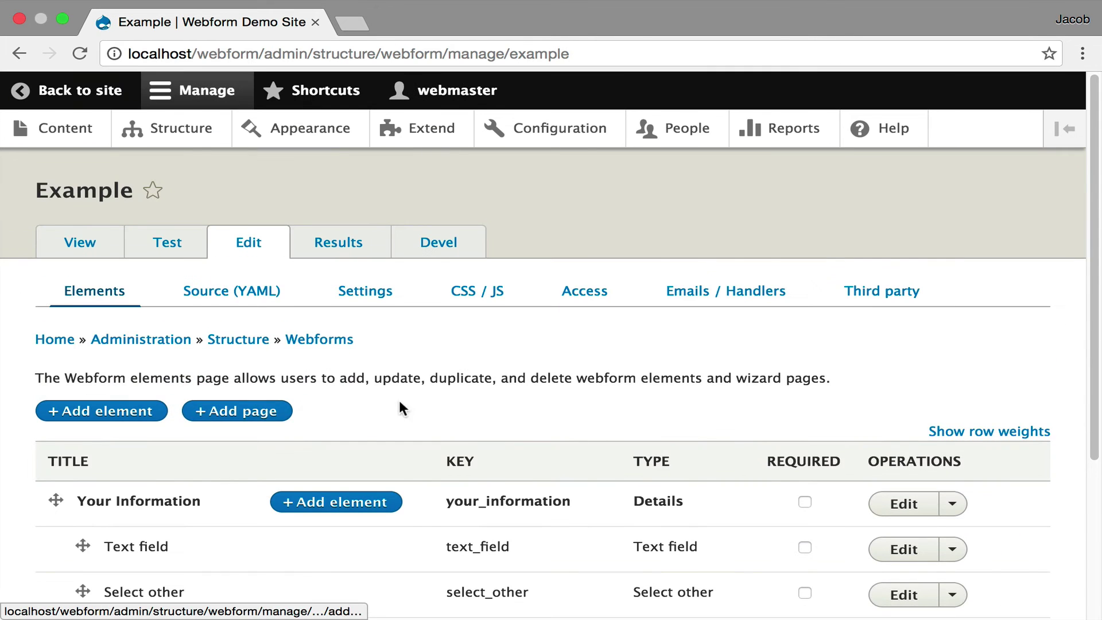
# Tick Open under Form display for the Your Information container and save it
pyautogui.click(915, 504)
pyautogui.scroll(-10, 446, 362)
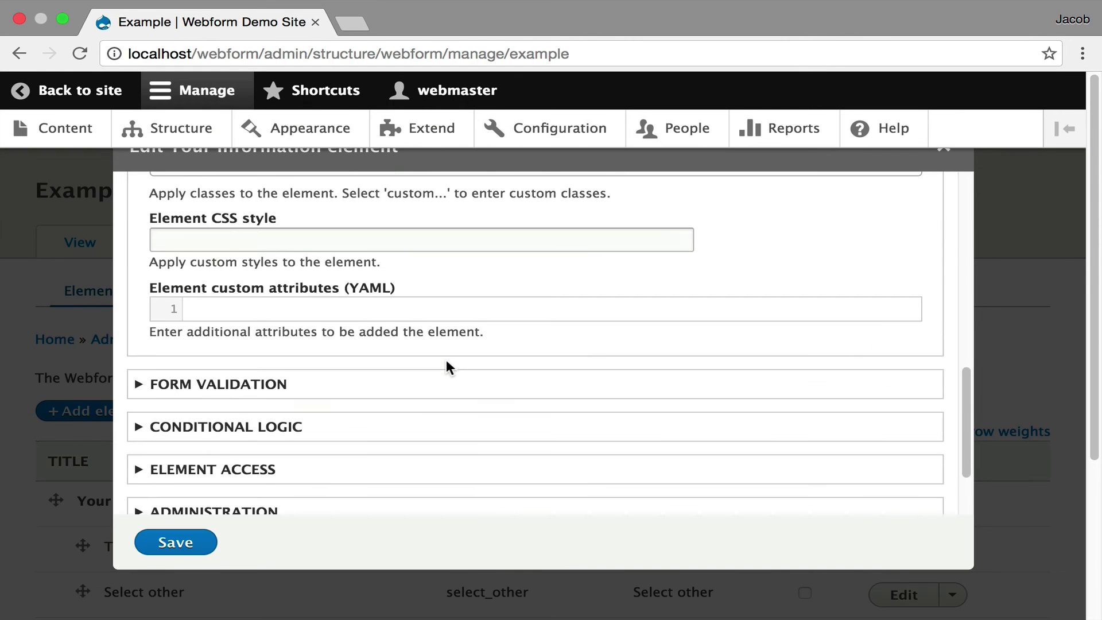
pyautogui.scroll(3, 450, 369)
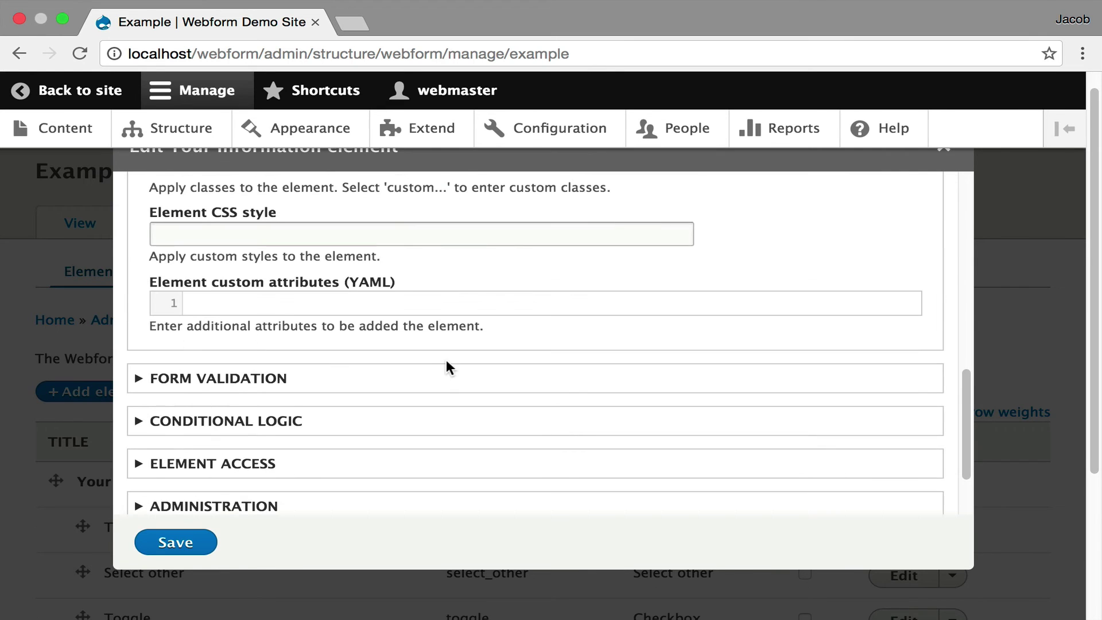
pyautogui.scroll(-2, 450, 370)
pyautogui.scroll(10, 449, 369)
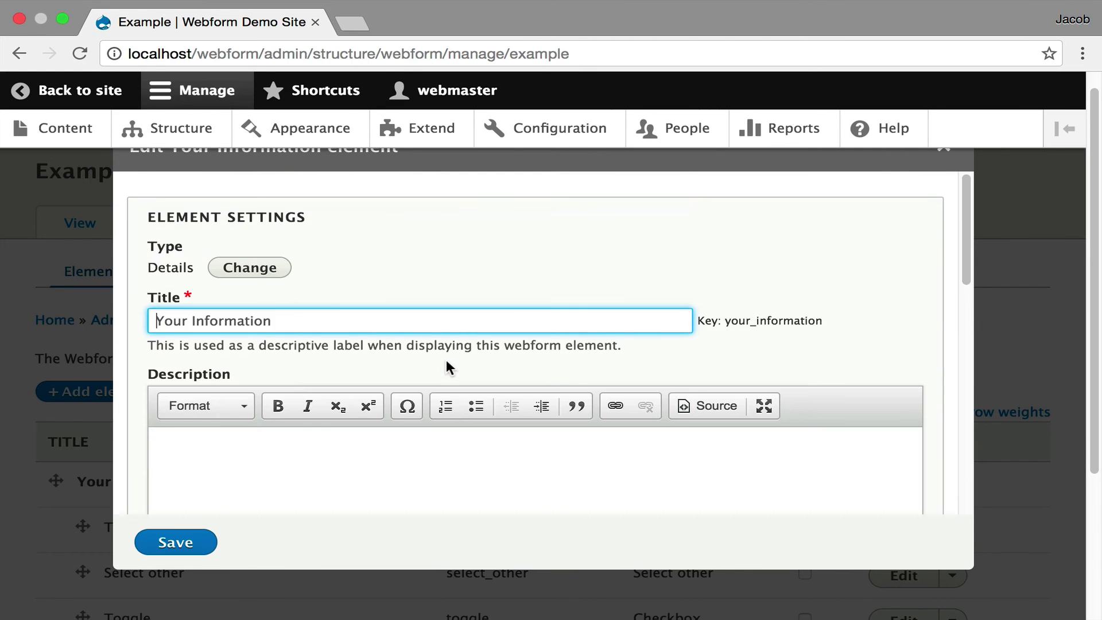
pyautogui.scroll(-3, 448, 363)
pyautogui.click(325, 454)
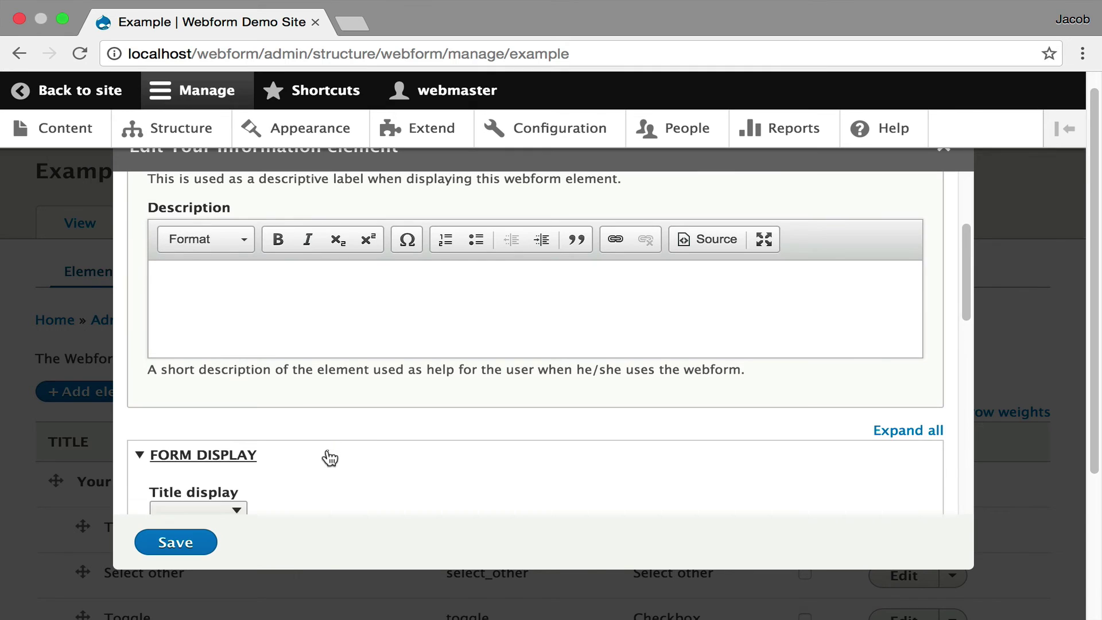
pyautogui.scroll(-2, 325, 453)
pyautogui.click(176, 456)
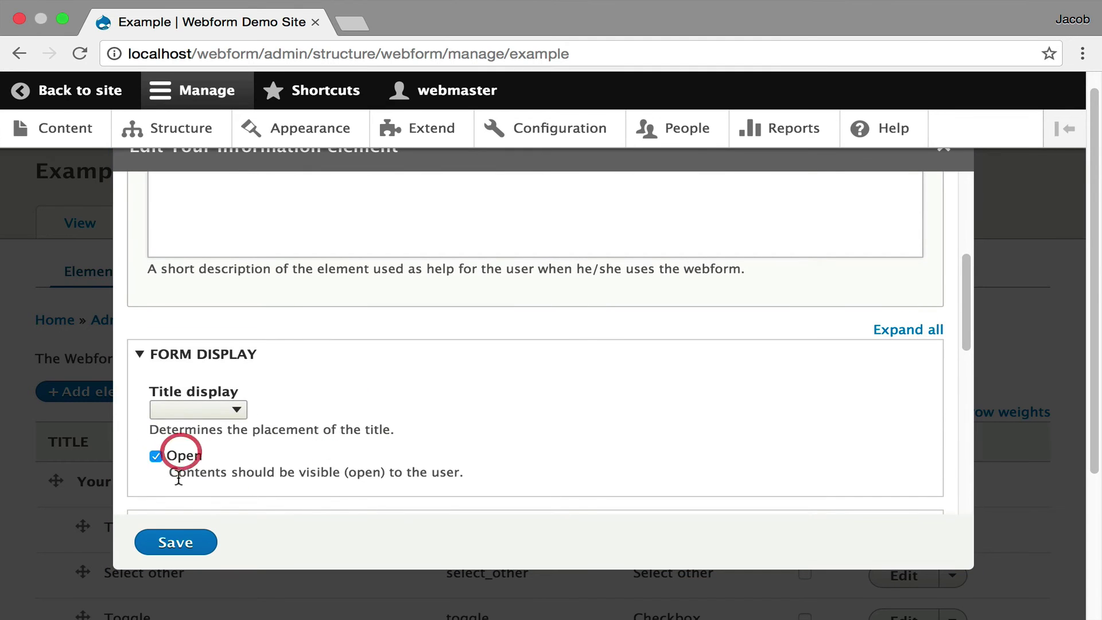
pyautogui.click(191, 525)
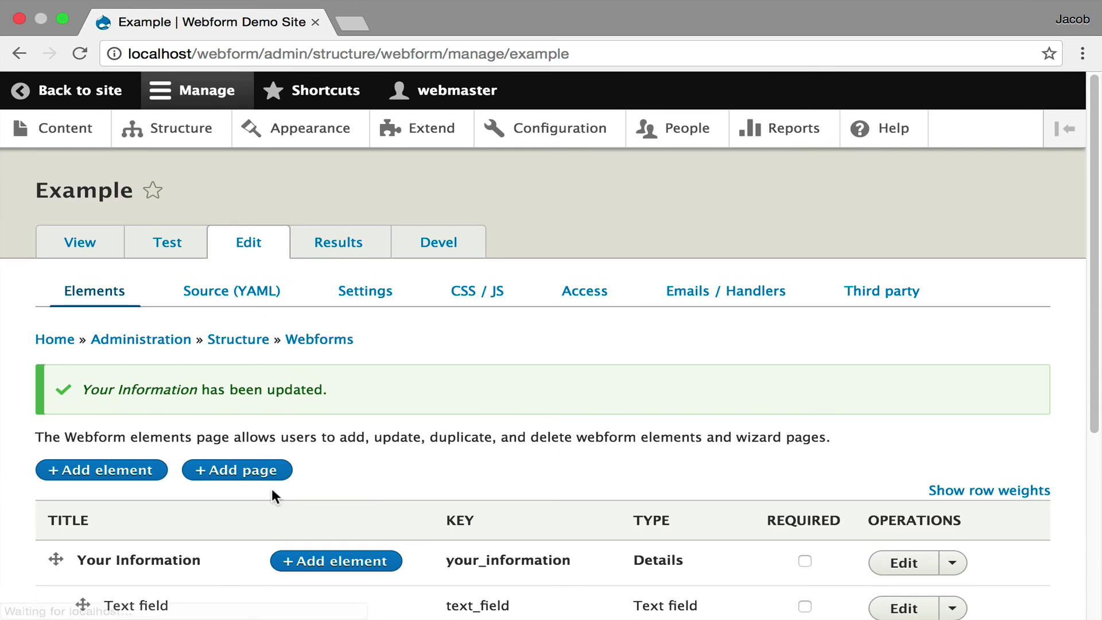
pyautogui.scroll(-2, 545, 409)
# Change the Your Information element type from Details to Flexbox layout and save it
pyautogui.scroll(-2, 545, 411)
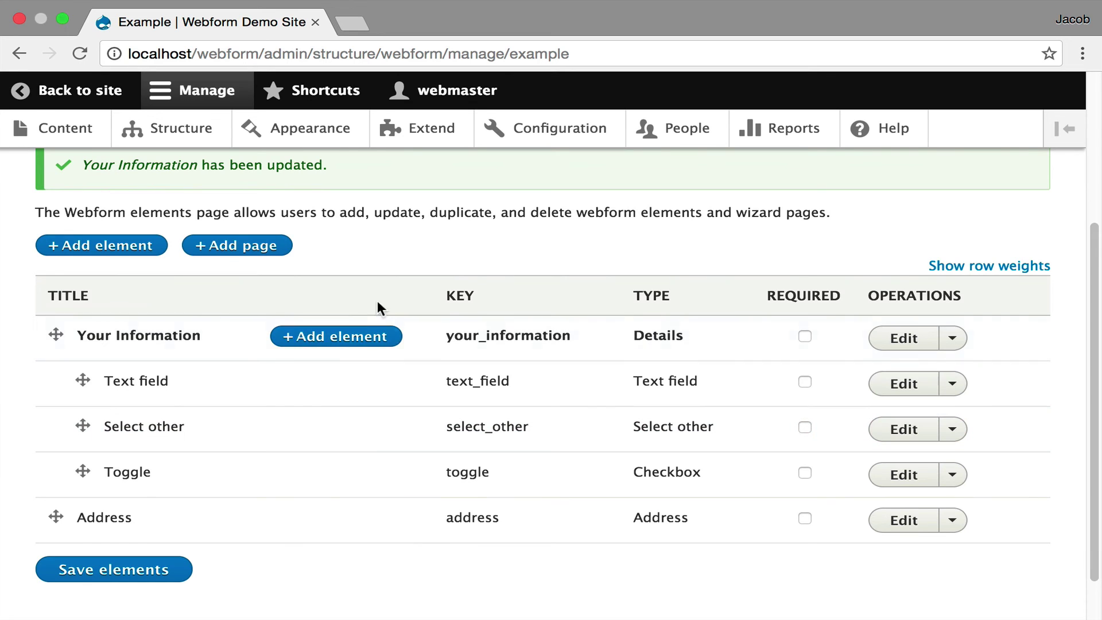
pyautogui.click(899, 344)
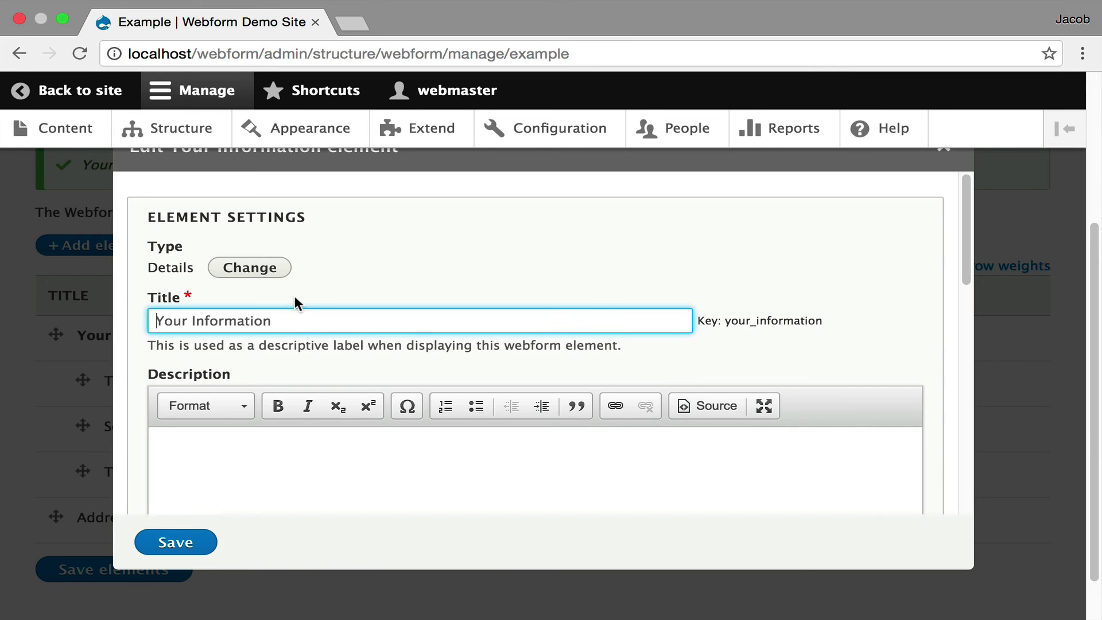
pyautogui.click(264, 266)
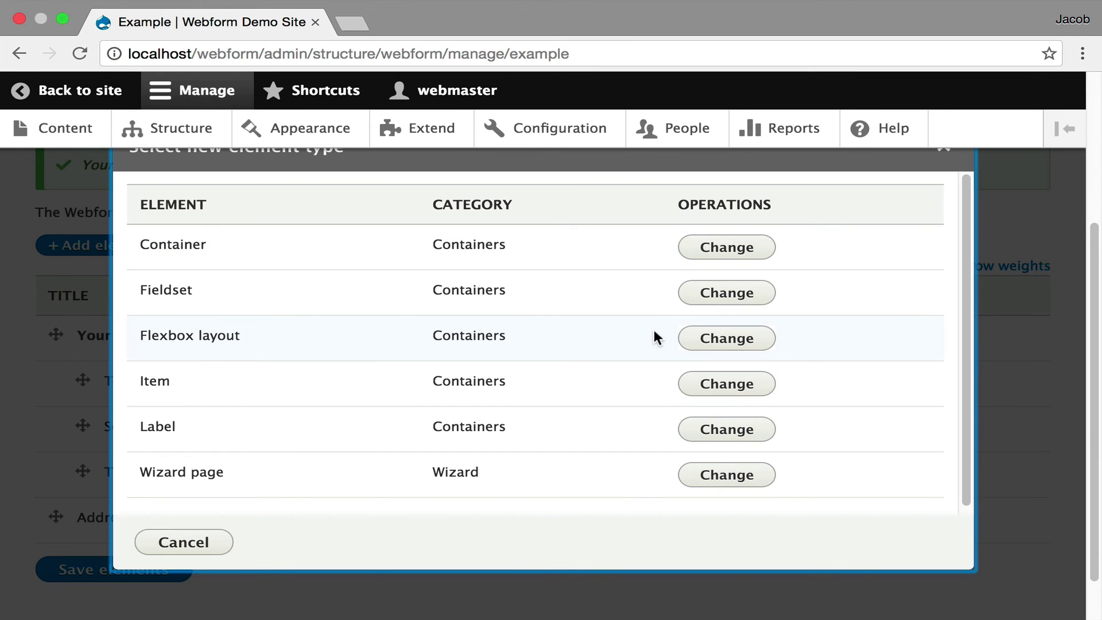
pyautogui.click(730, 338)
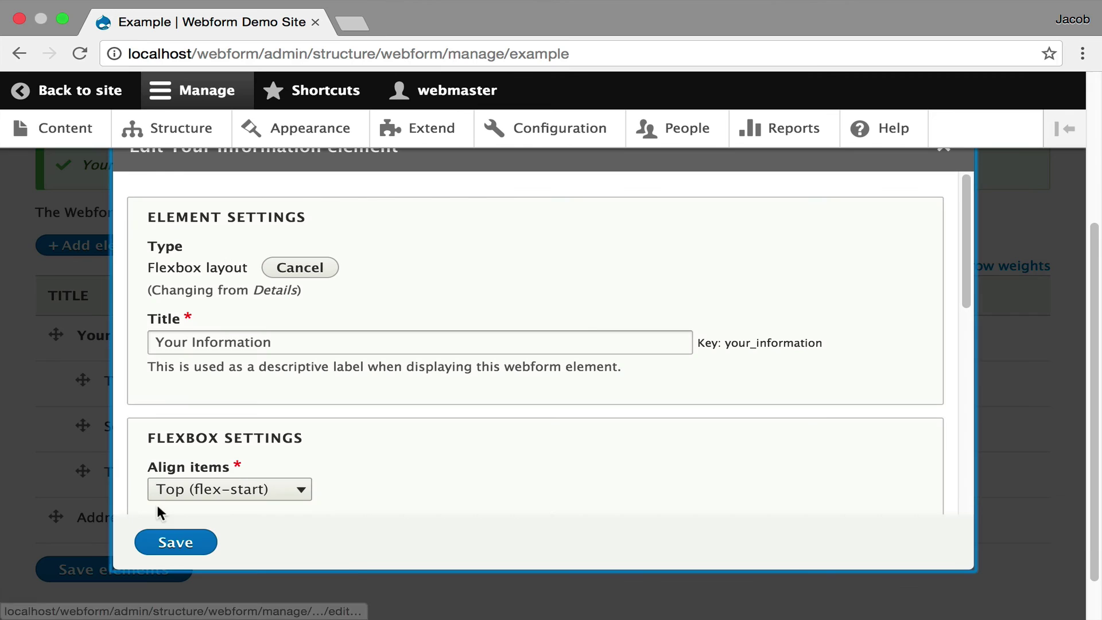
pyautogui.click(179, 542)
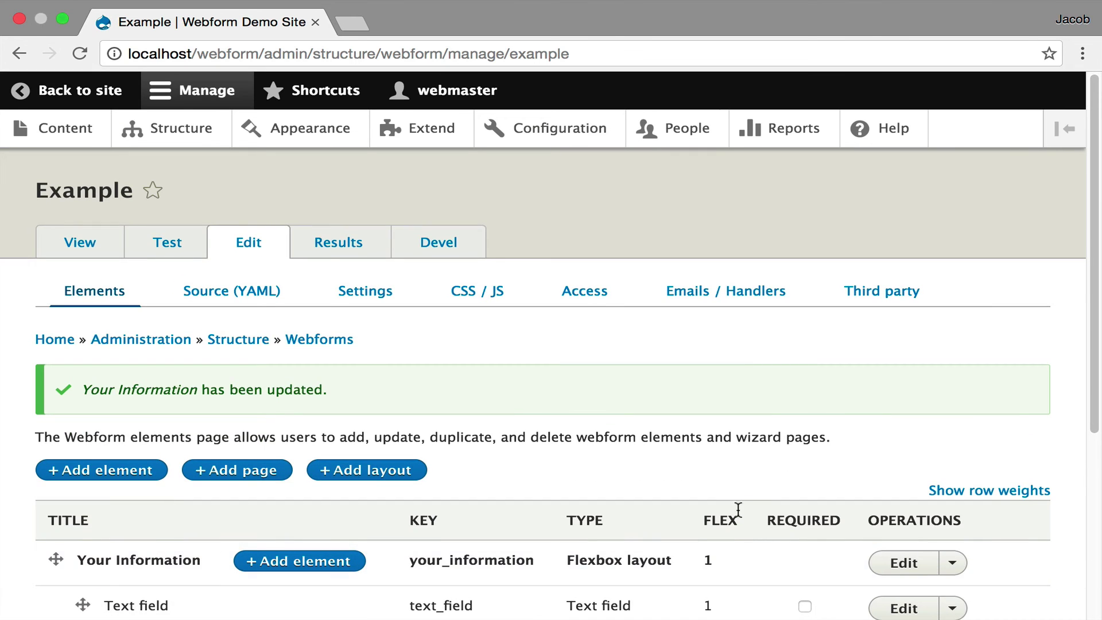
pyautogui.scroll(-5, 709, 459)
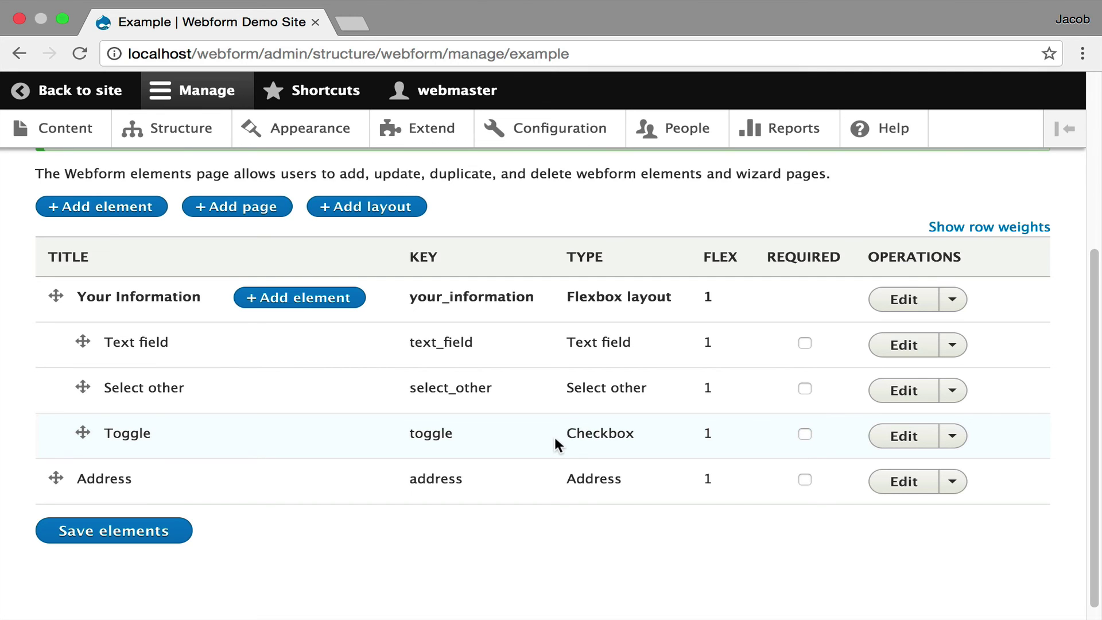
pyautogui.scroll(1, 149, 334)
pyautogui.scroll(8, 147, 342)
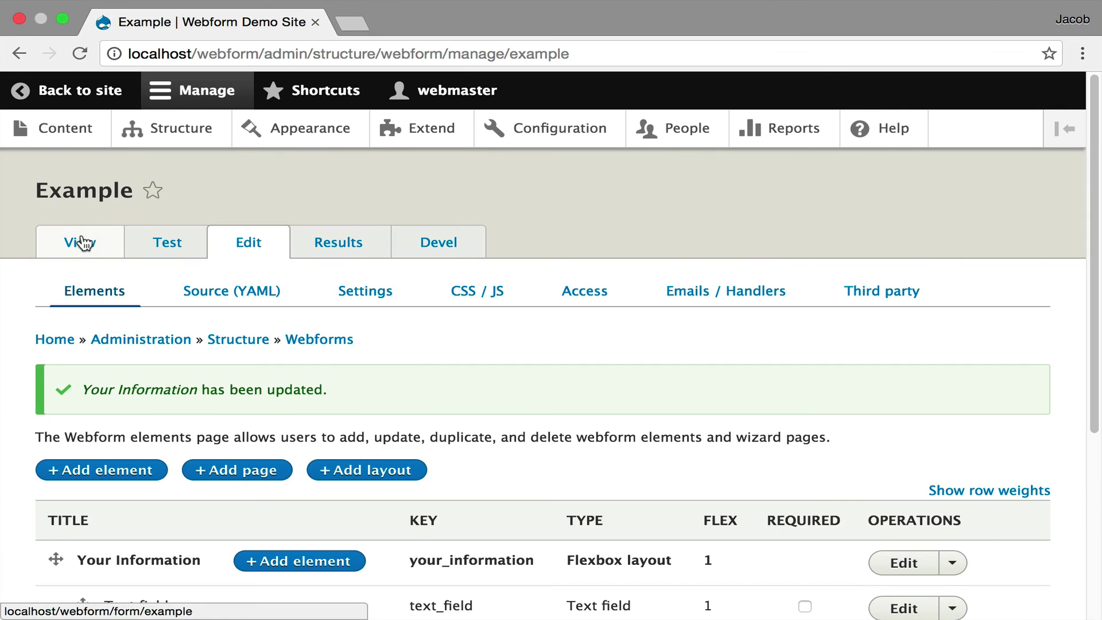
pyautogui.click(83, 242)
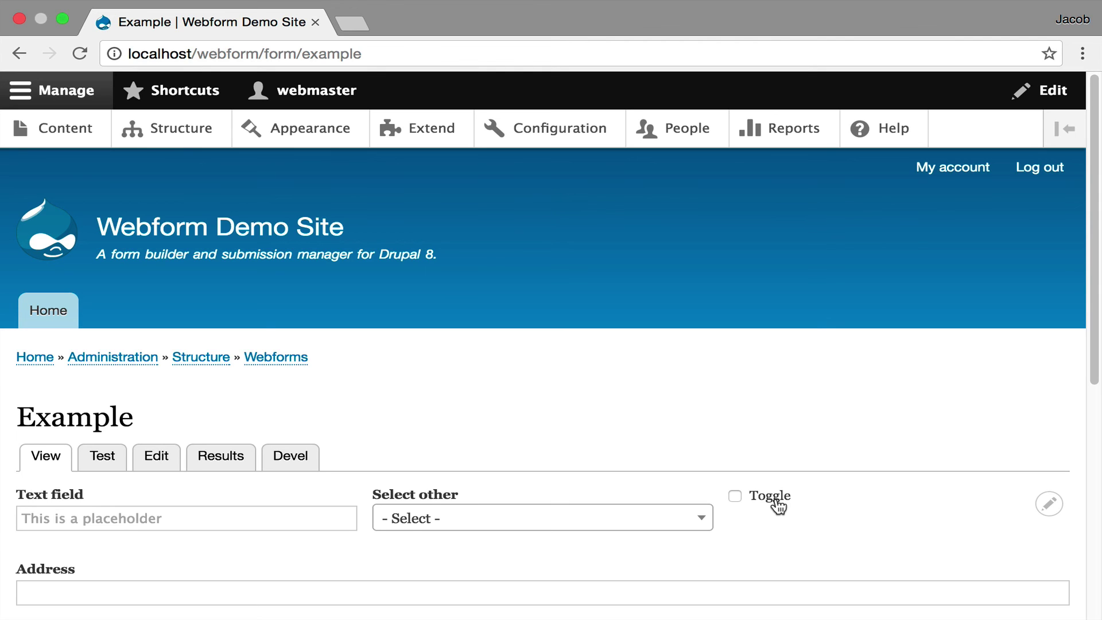
# Scroll the live form to confirm Text field, Select other and Toggle sit in one row above Address
pyautogui.scroll(-4, 653, 407)
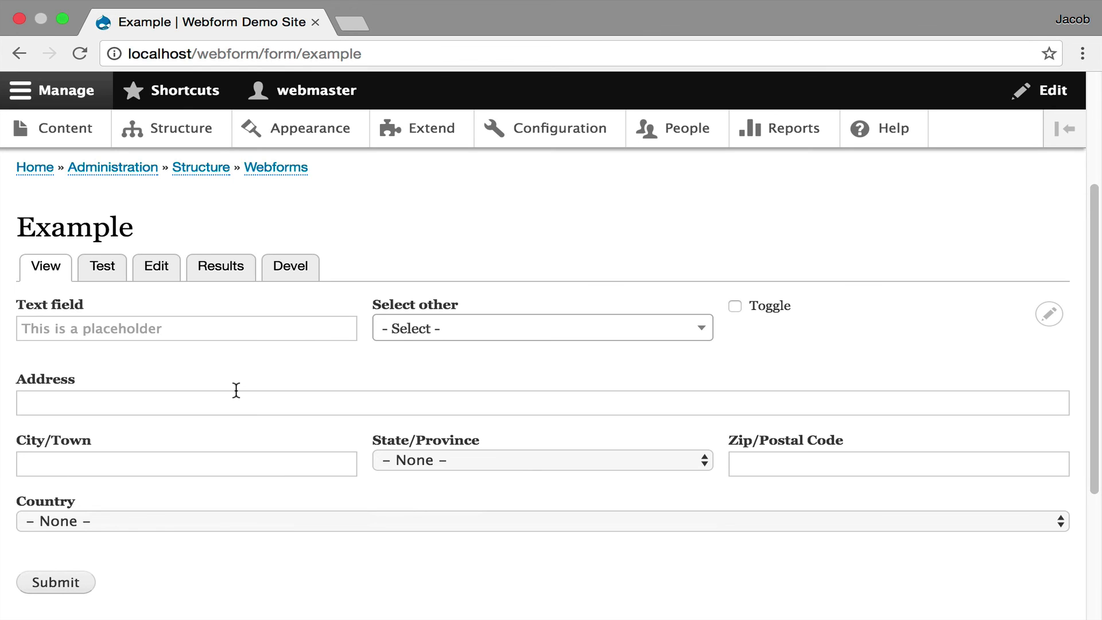
pyautogui.scroll(3, 313, 445)
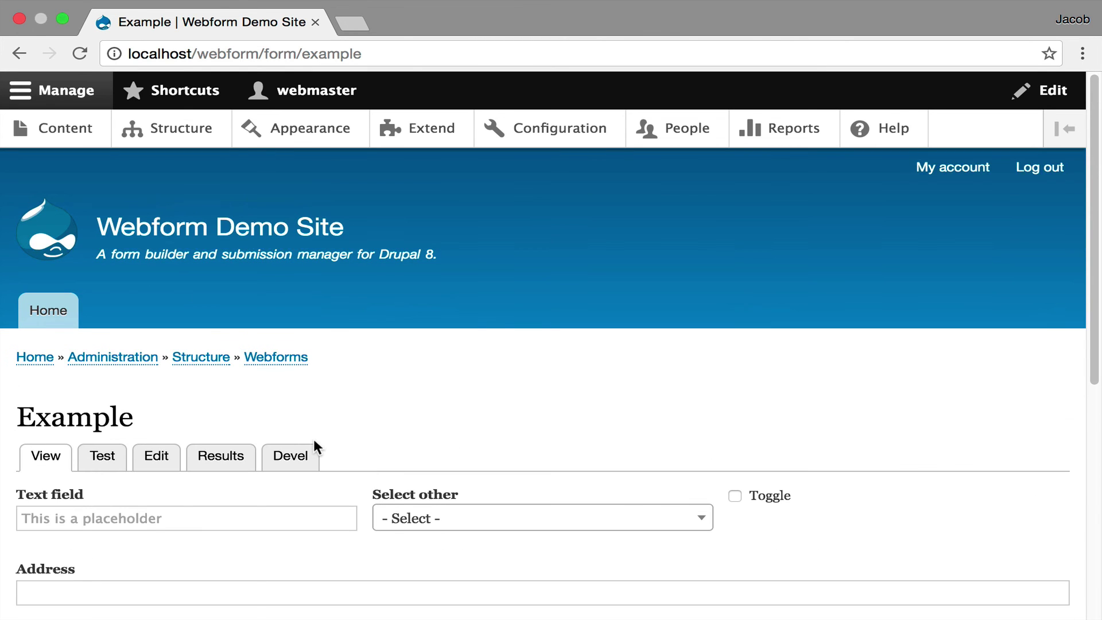